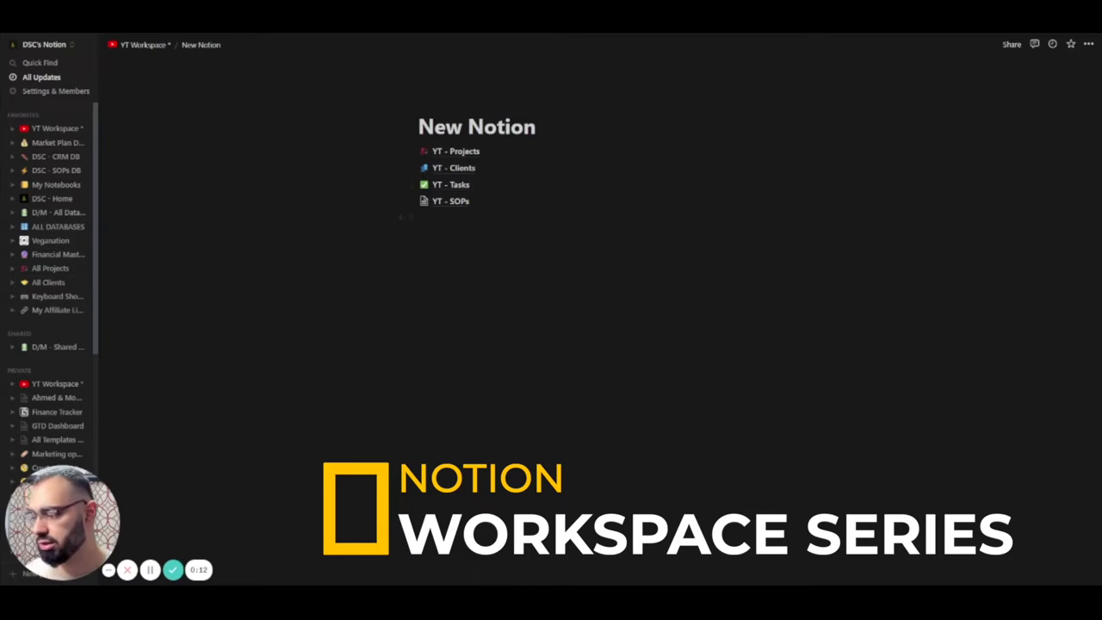
Navigate from the workspace page to the YT - Projects database
click(426, 217)
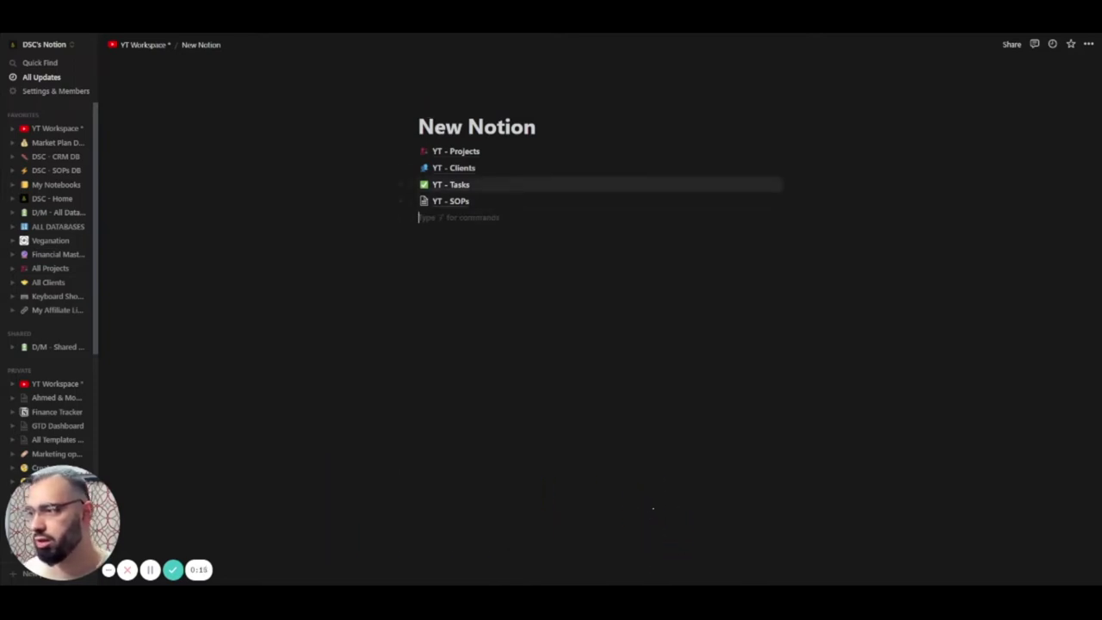
click(453, 168)
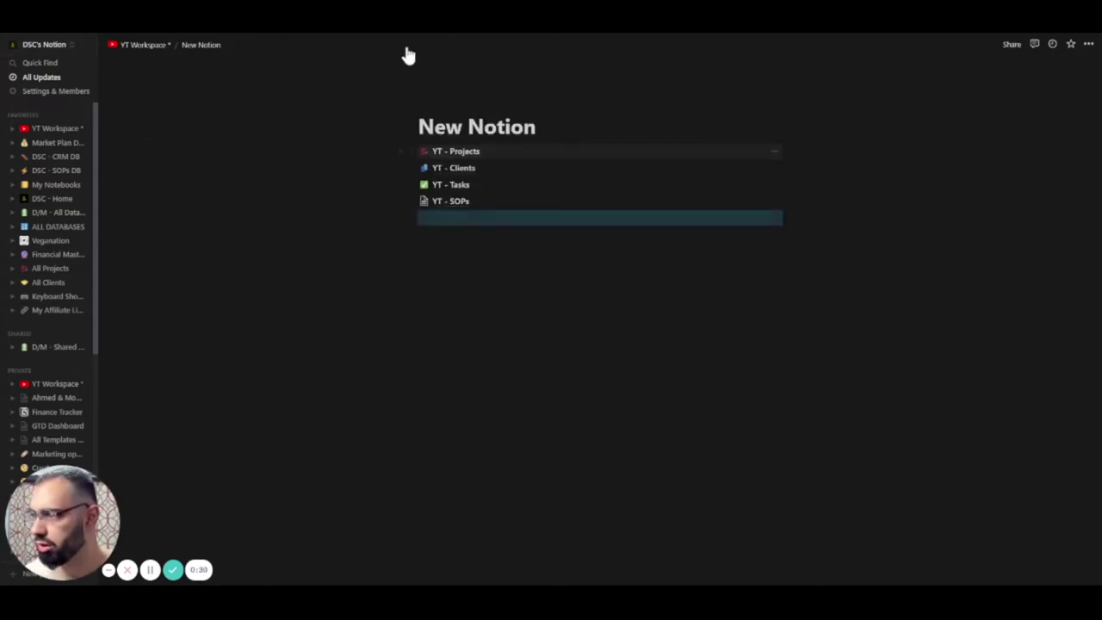
click(465, 150)
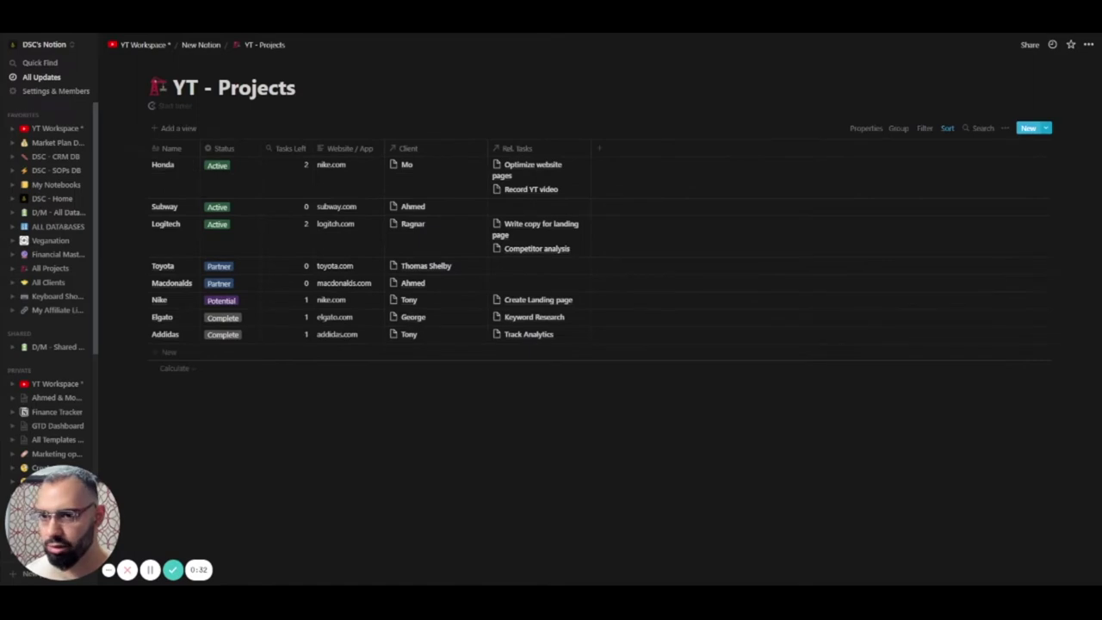
Create a YT - Projects template titled 'Pricing Proposal' holding the Market Plan Draft page
click(1045, 127)
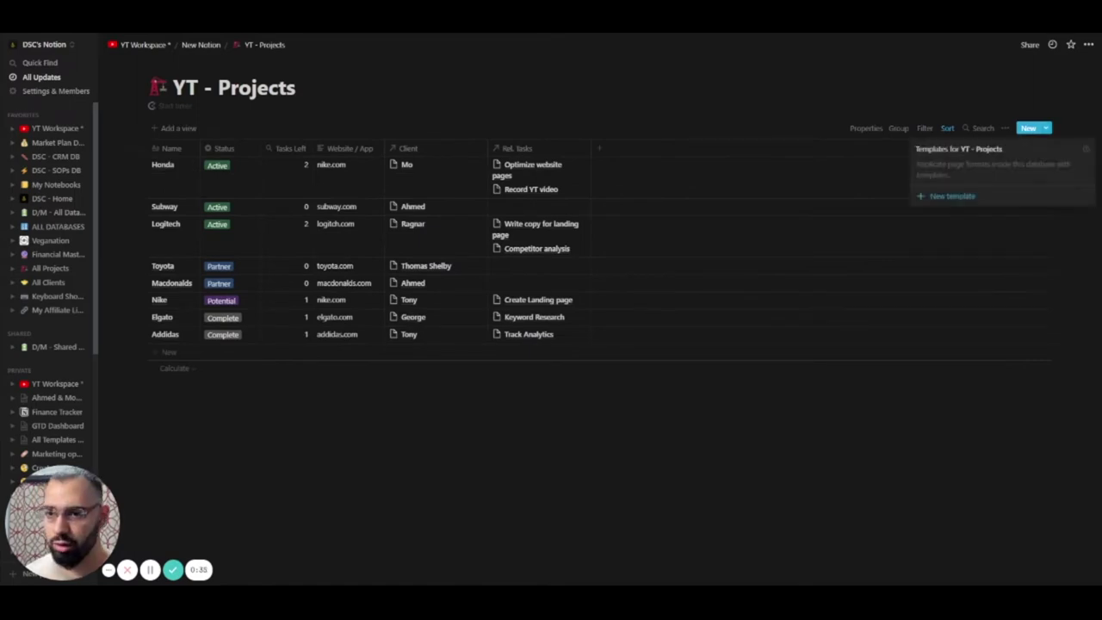
click(948, 197)
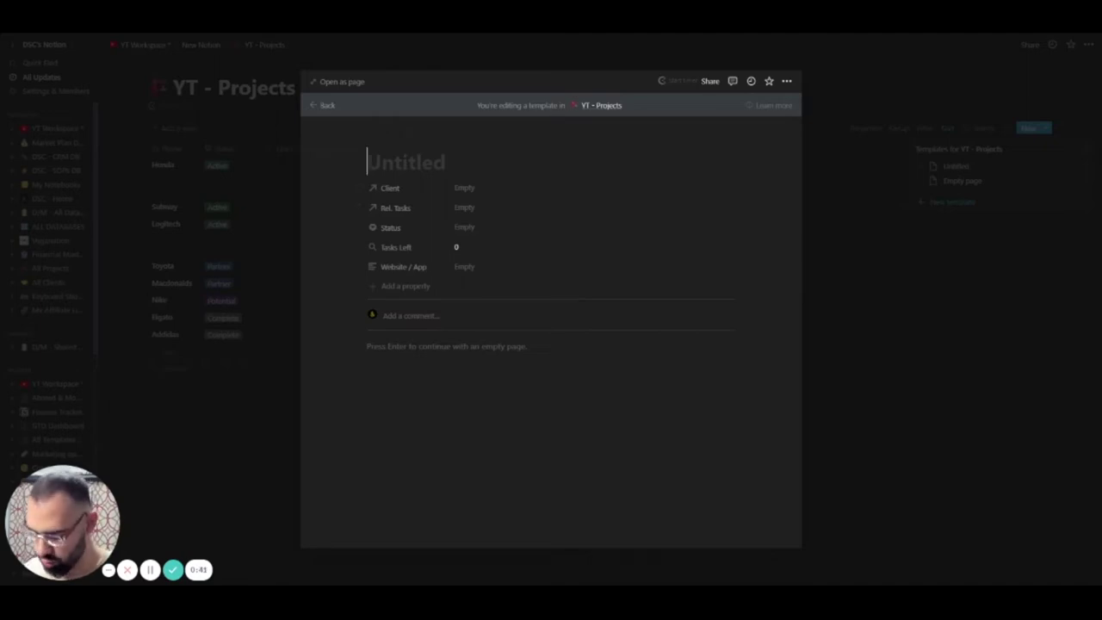
text(Pricing Proposal)
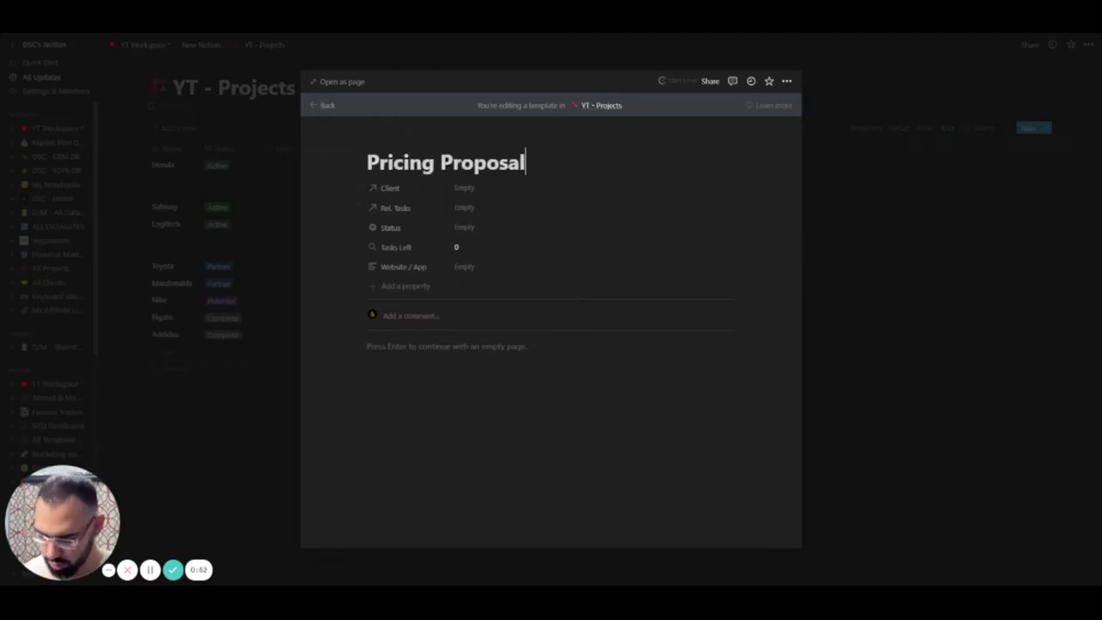
key(Return)
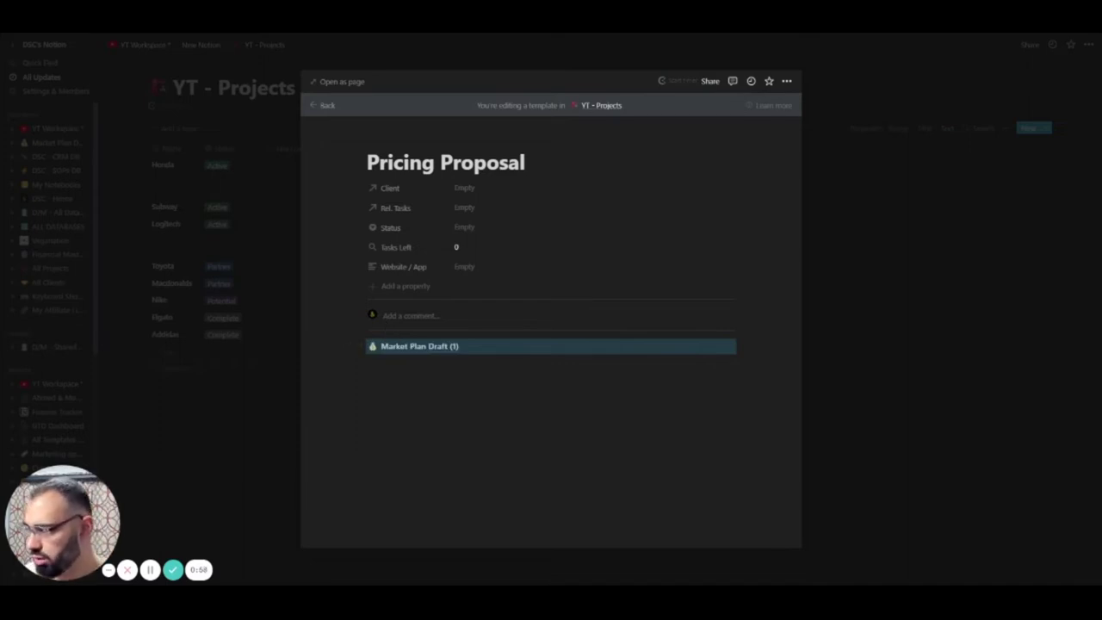
right_click(814, 346)
Open Market Plan Draft (1), trim its title to 'Market Plan Draft', and review the pricing table
click(854, 443)
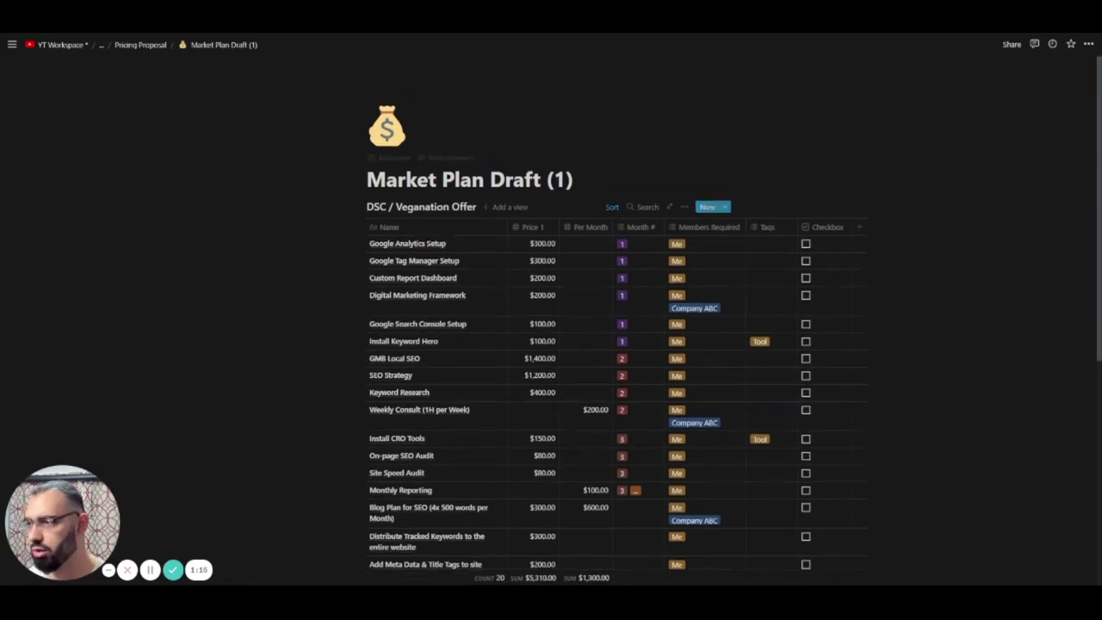
key(shift+Left)
key(shift+Left)
key(shift+Left)
key(BackSpace)
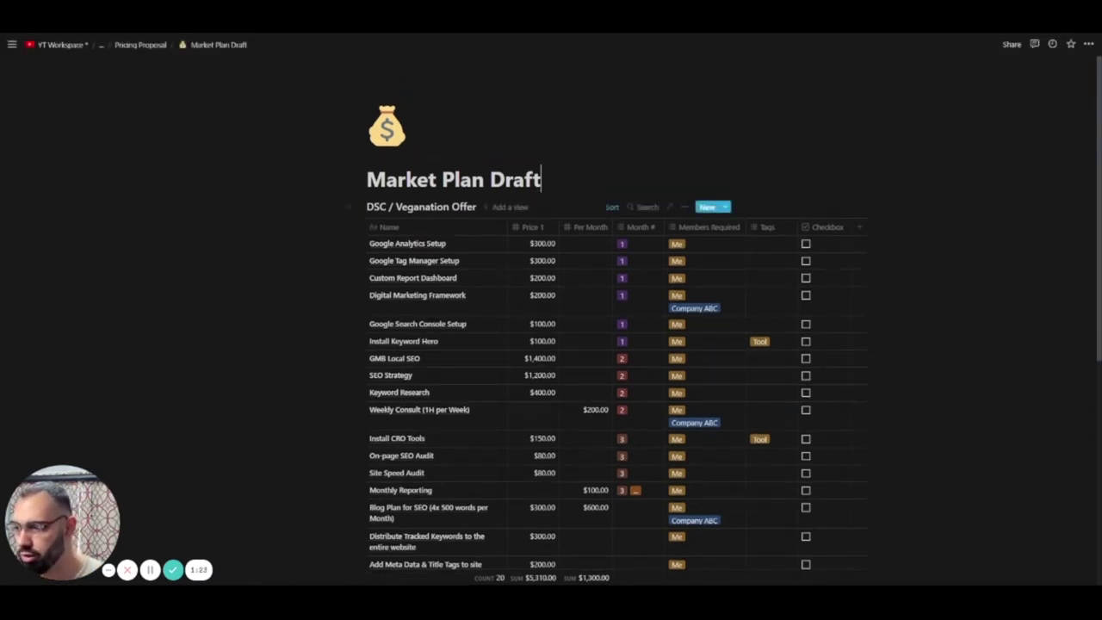
scroll(576, 144, down, 1)
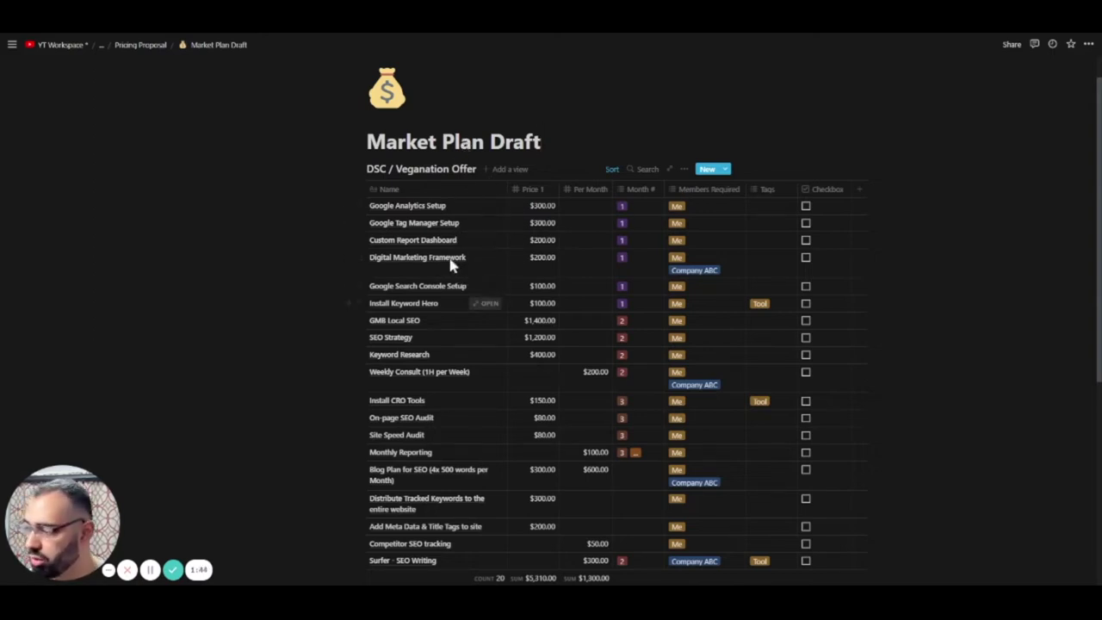
scroll(443, 256, down, 1)
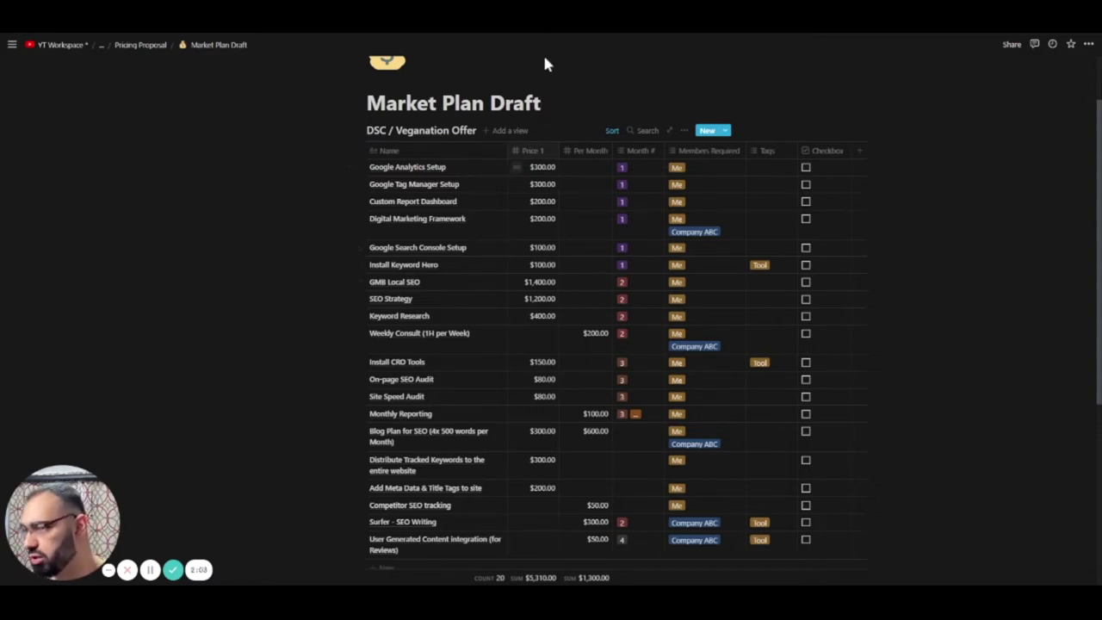
scroll(520, 305, down, 1)
scroll(522, 310, down, 3)
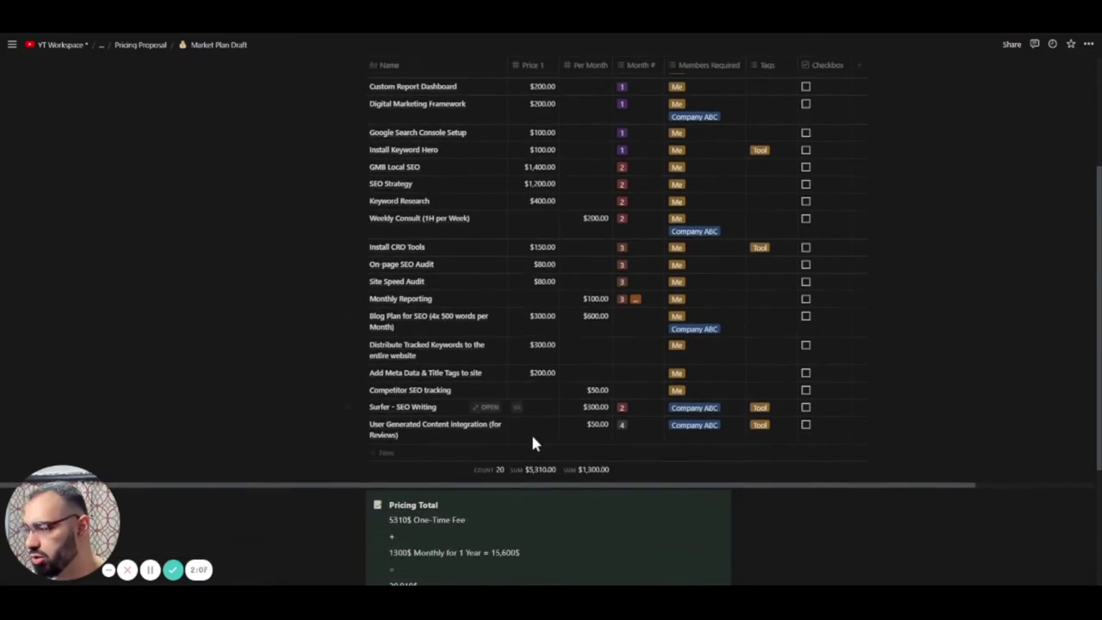
scroll(593, 445, up, 3)
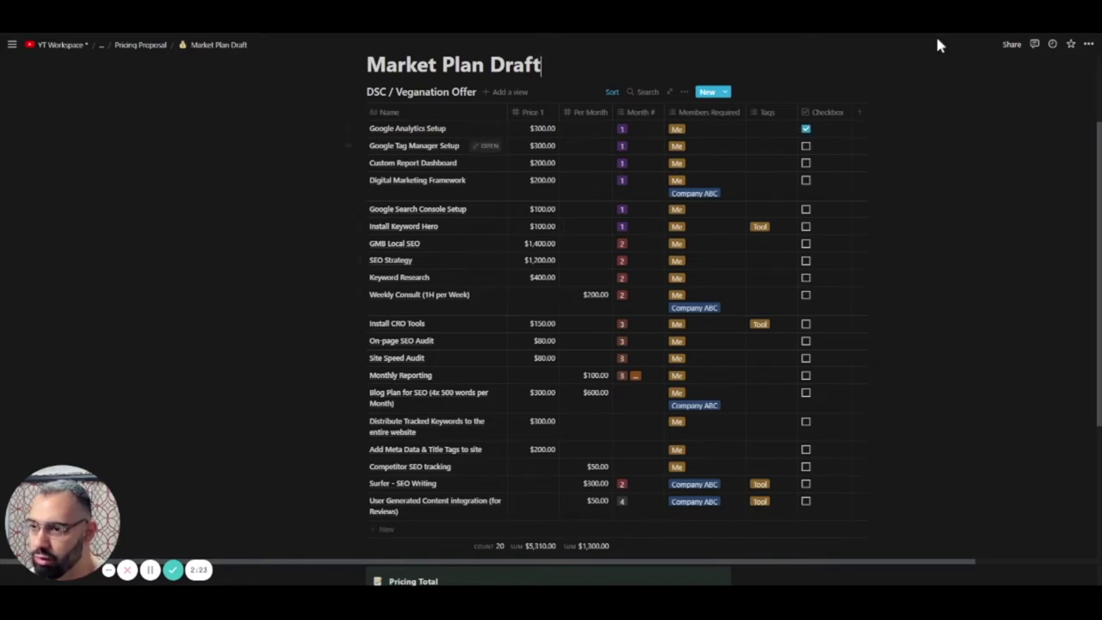
Tick Custom Report Dashboard and Digital Marketing Framework, then check the 20,910$ Pricing Total
click(806, 163)
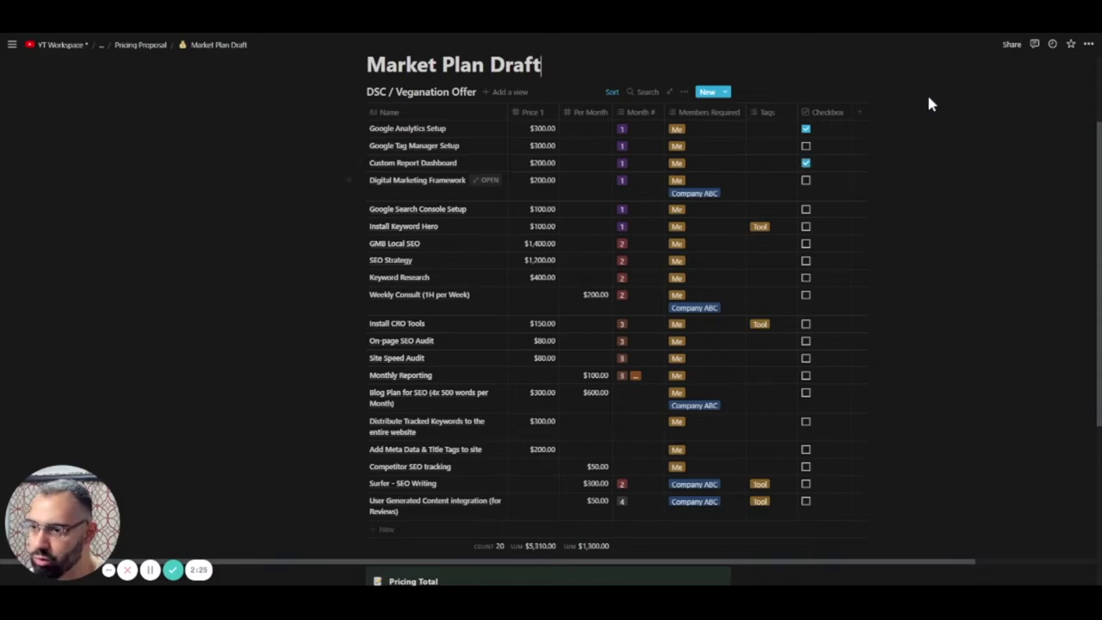
click(806, 180)
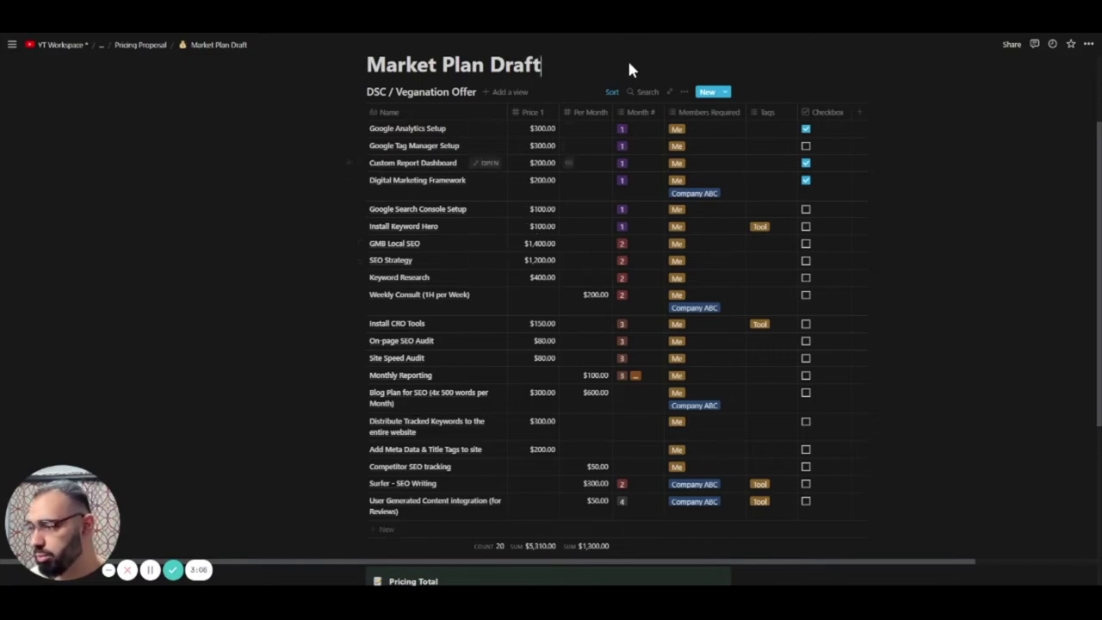
scroll(602, 327, down, 1)
scroll(613, 359, down, 5)
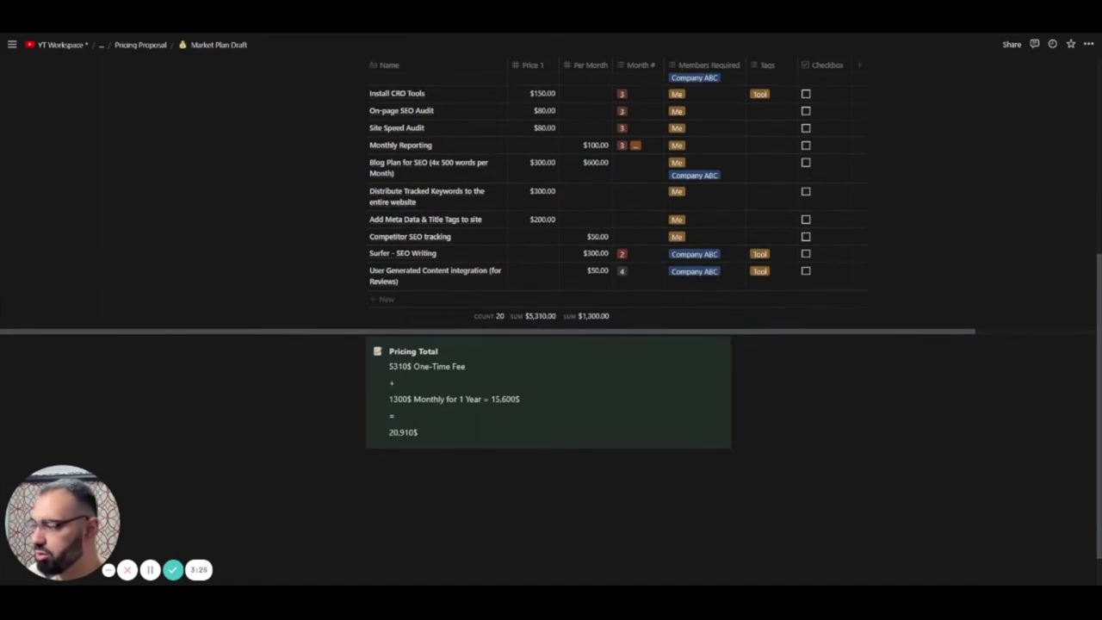
scroll(551, 258, down, 1)
drag(388, 393, 418, 395)
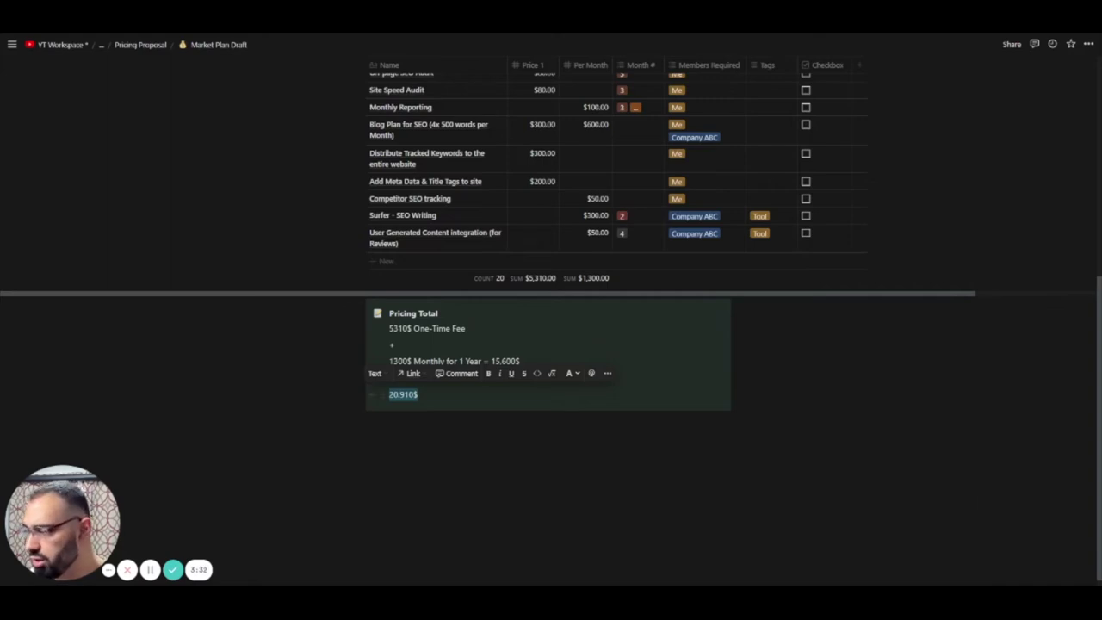
scroll(405, 408, up, 7)
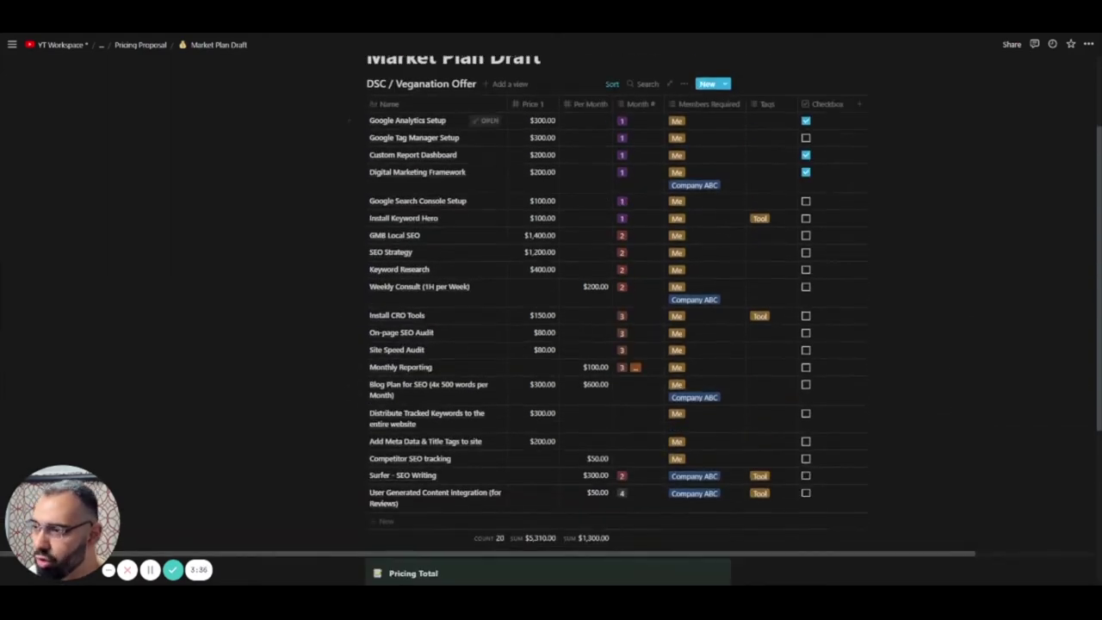
Review Google Analytics Setup's Month # value, leaving it at 1
click(636, 121)
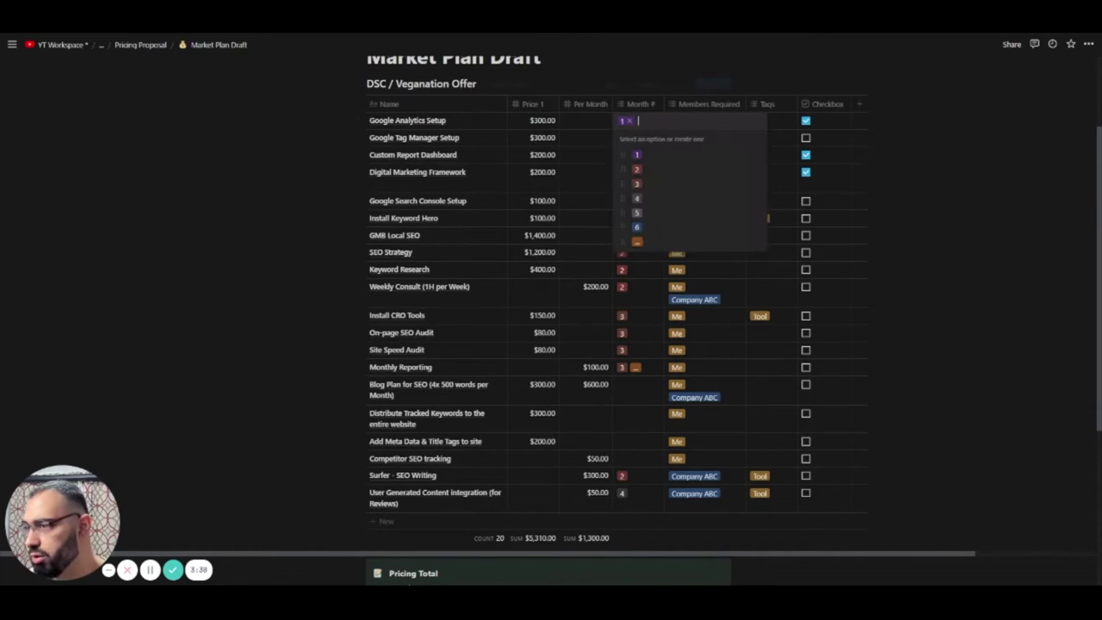
key(Escape)
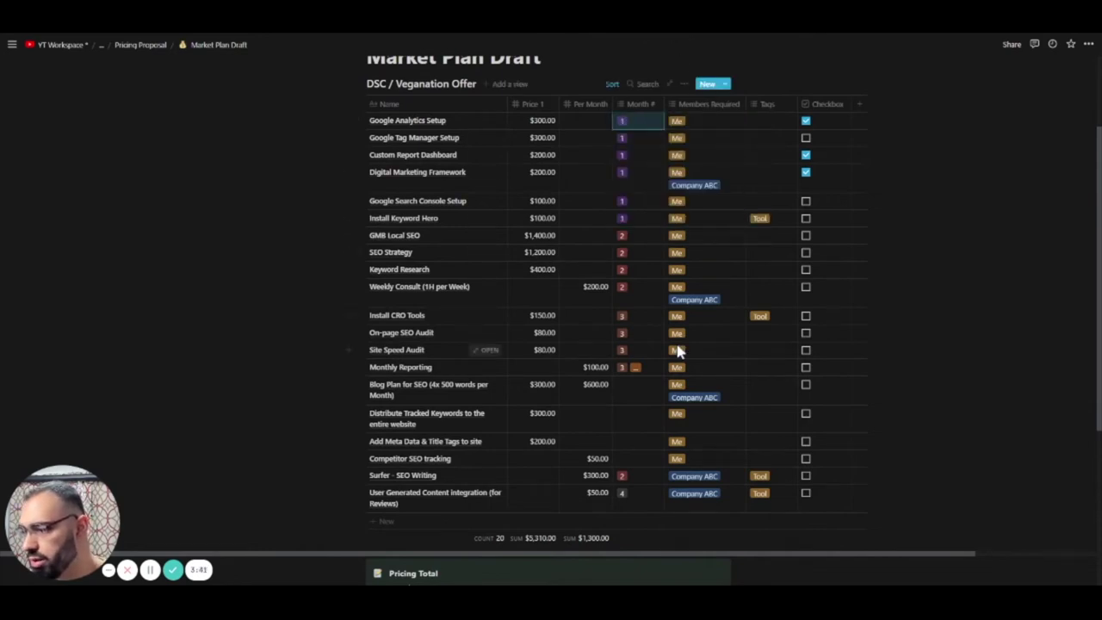
scroll(676, 346, down, 2)
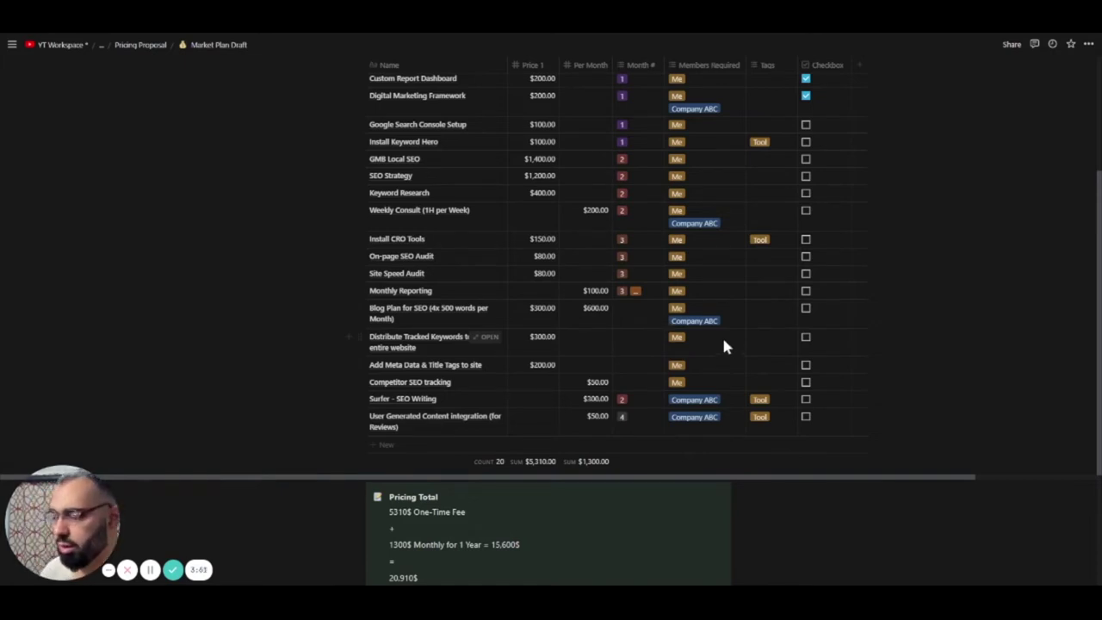
scroll(723, 335, up, 5)
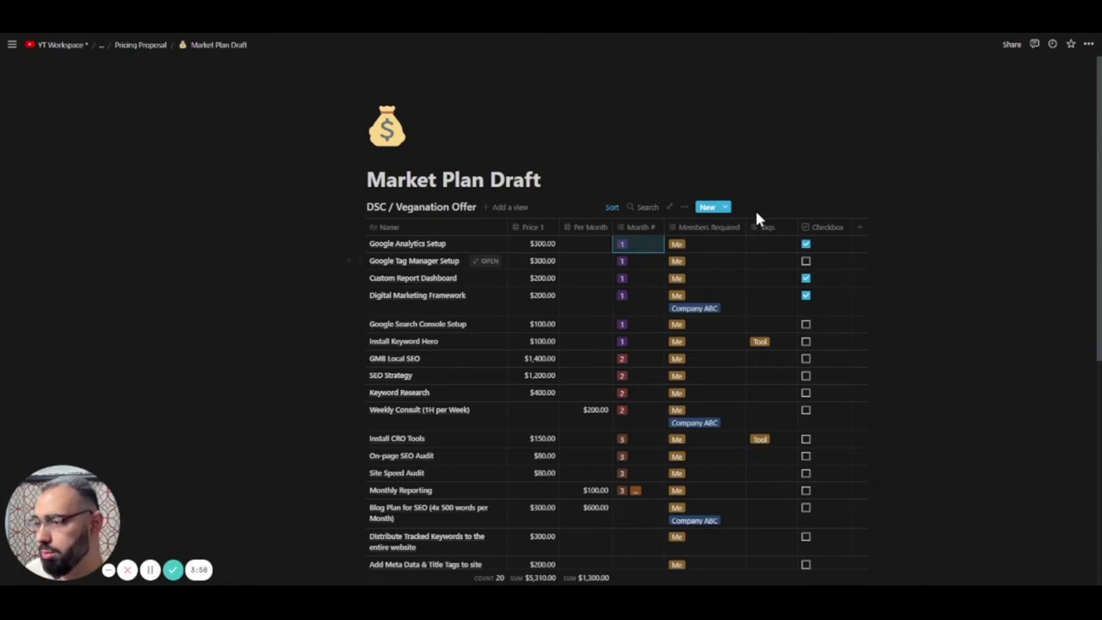
Review Digital Marketing Framework's required members, keeping Me and Company ABC
click(771, 287)
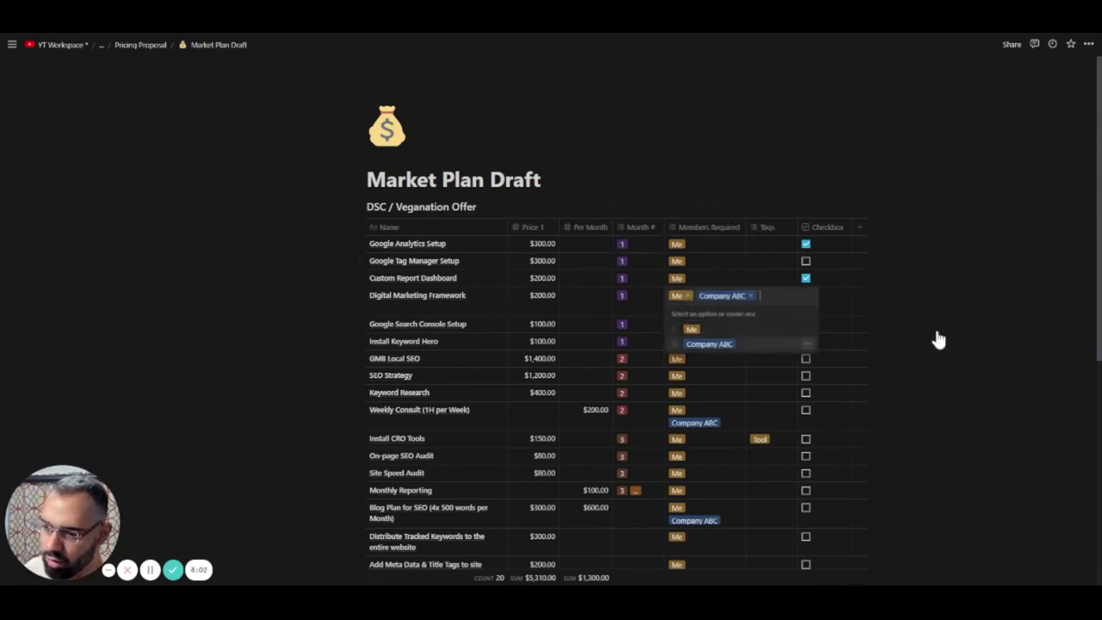
click(850, 337)
scroll(952, 225, down, 1)
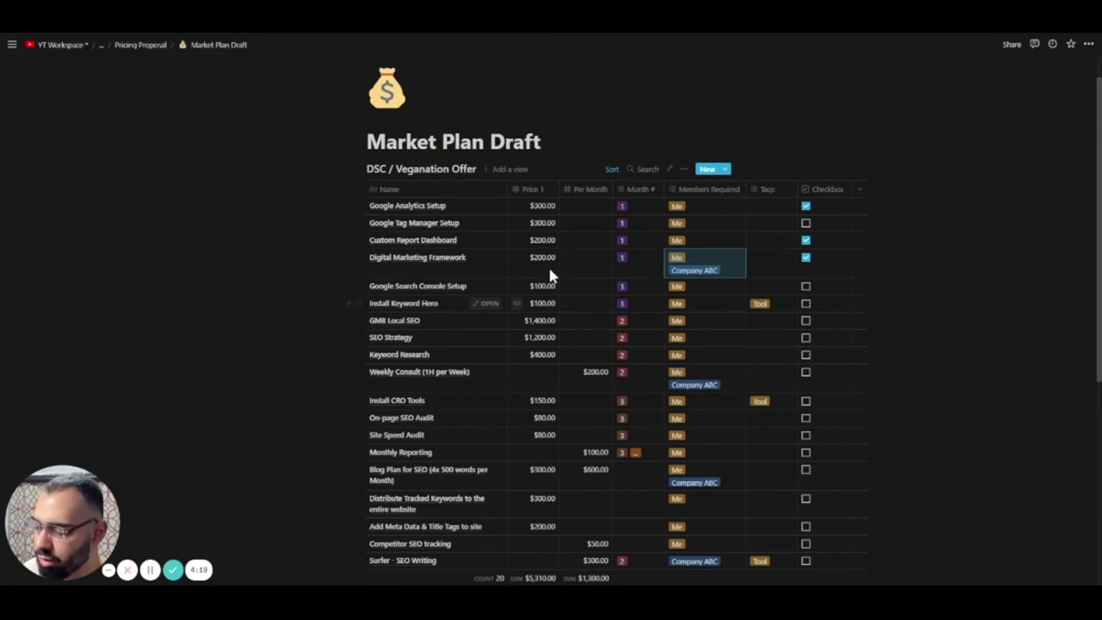
scroll(785, 311, down, 2)
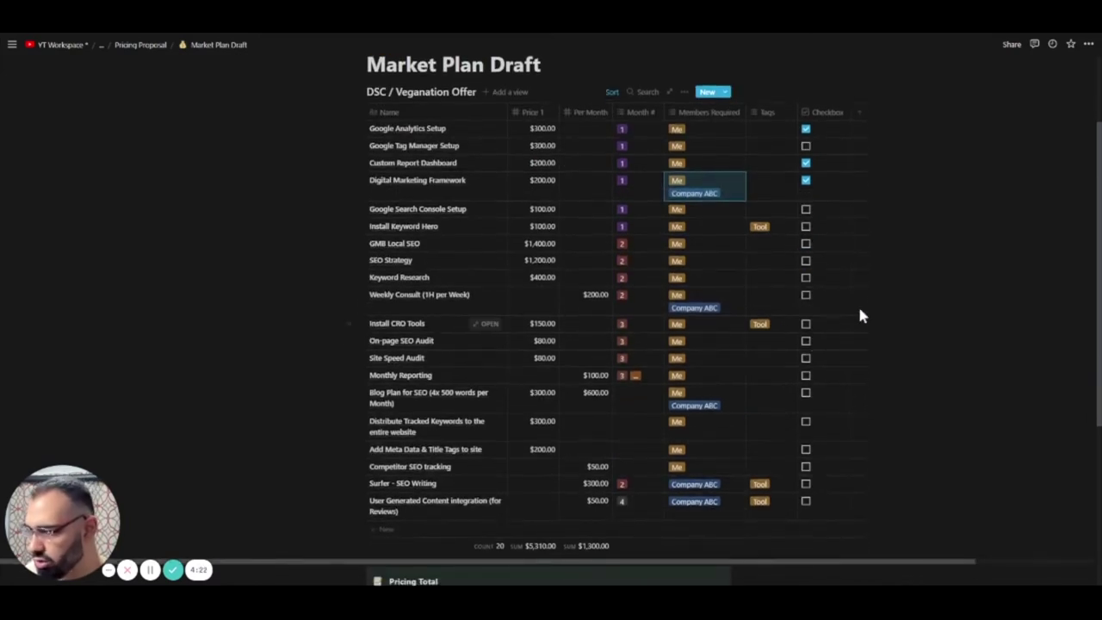
scroll(507, 323, down, 1)
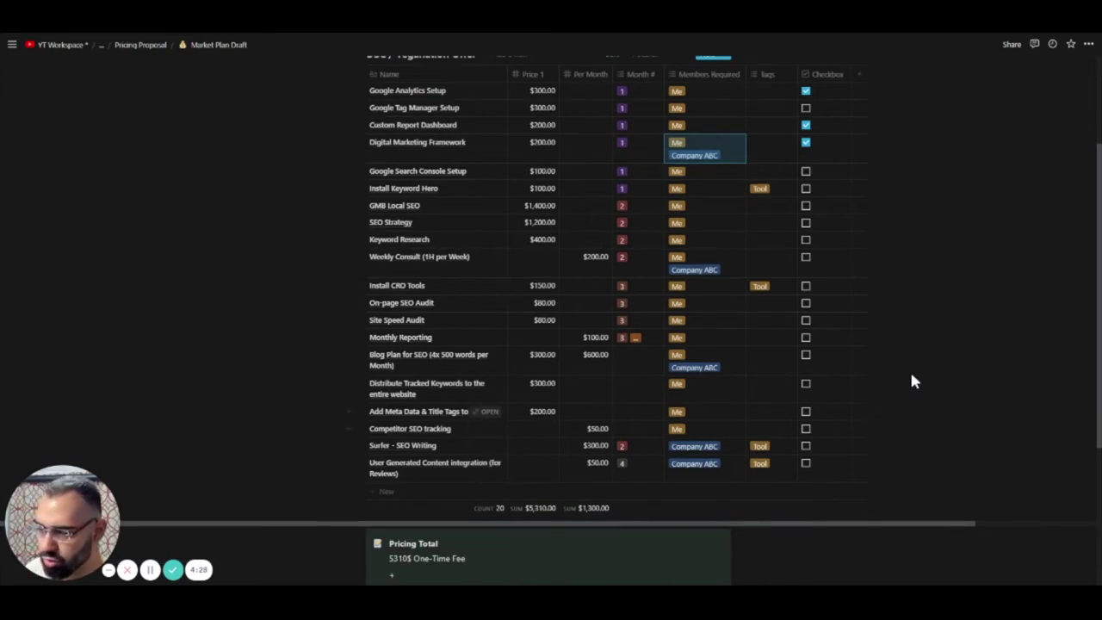
scroll(914, 381, up, 1)
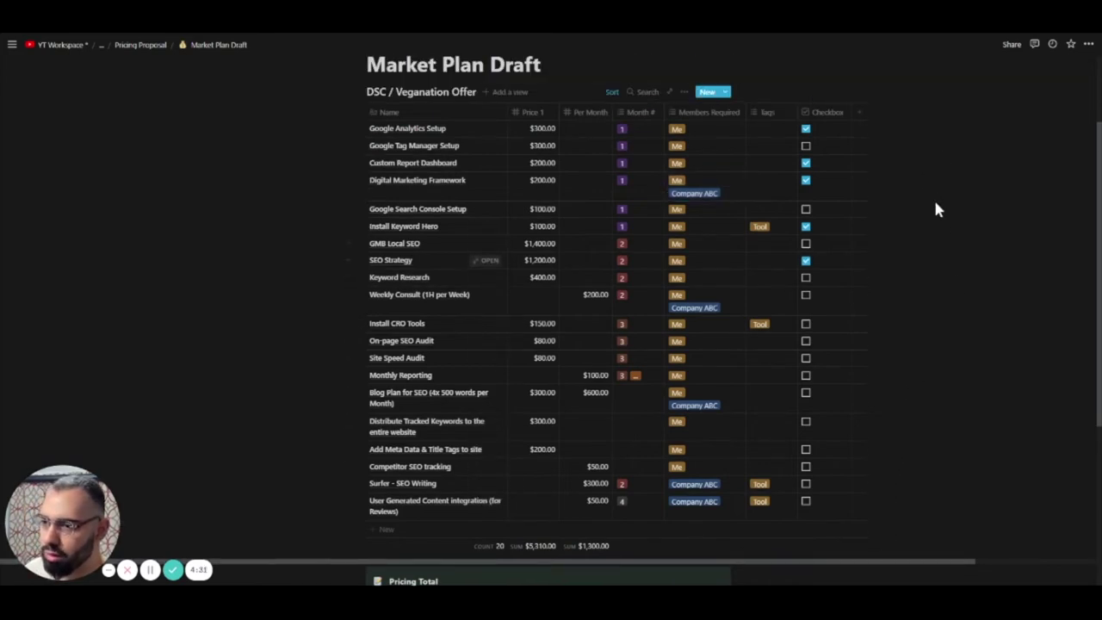
Add a new table view filtered to Checkbox is Checked
click(509, 91)
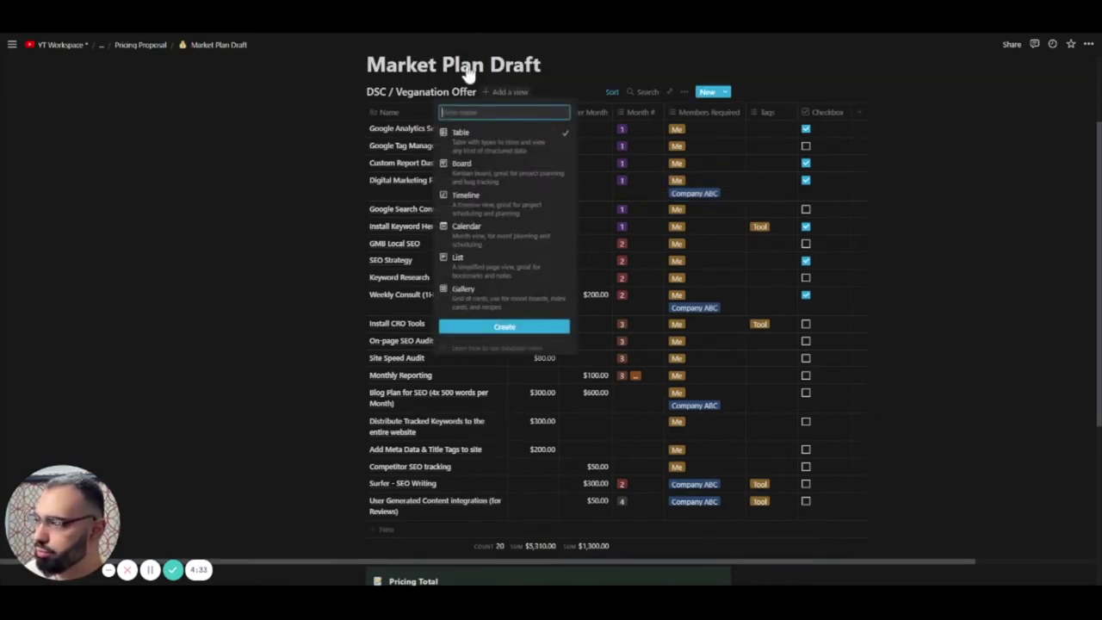
click(504, 325)
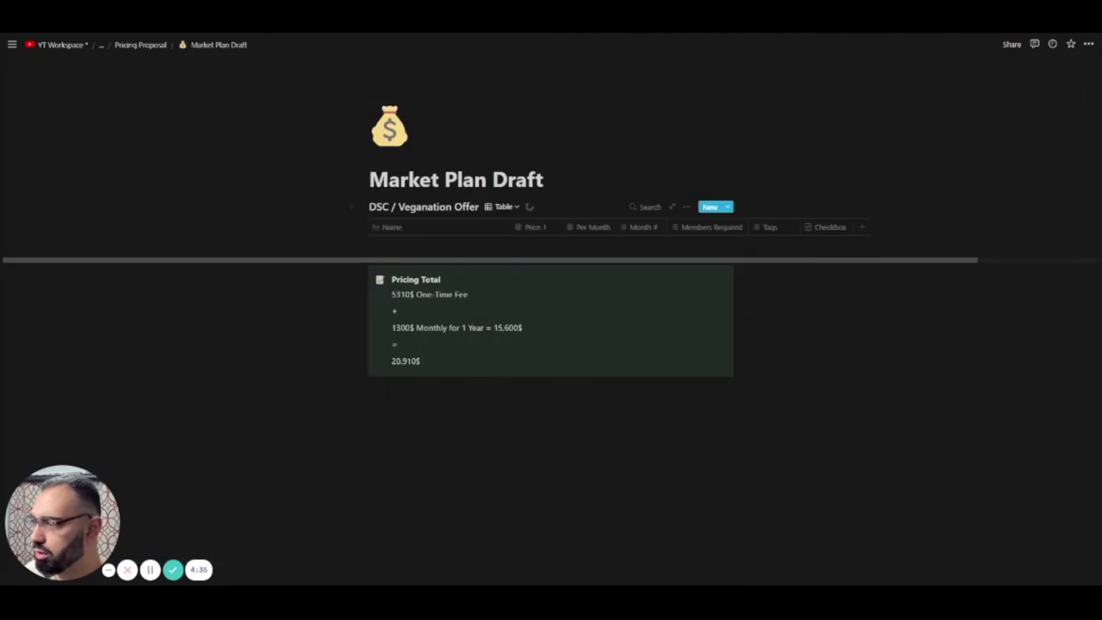
click(686, 206)
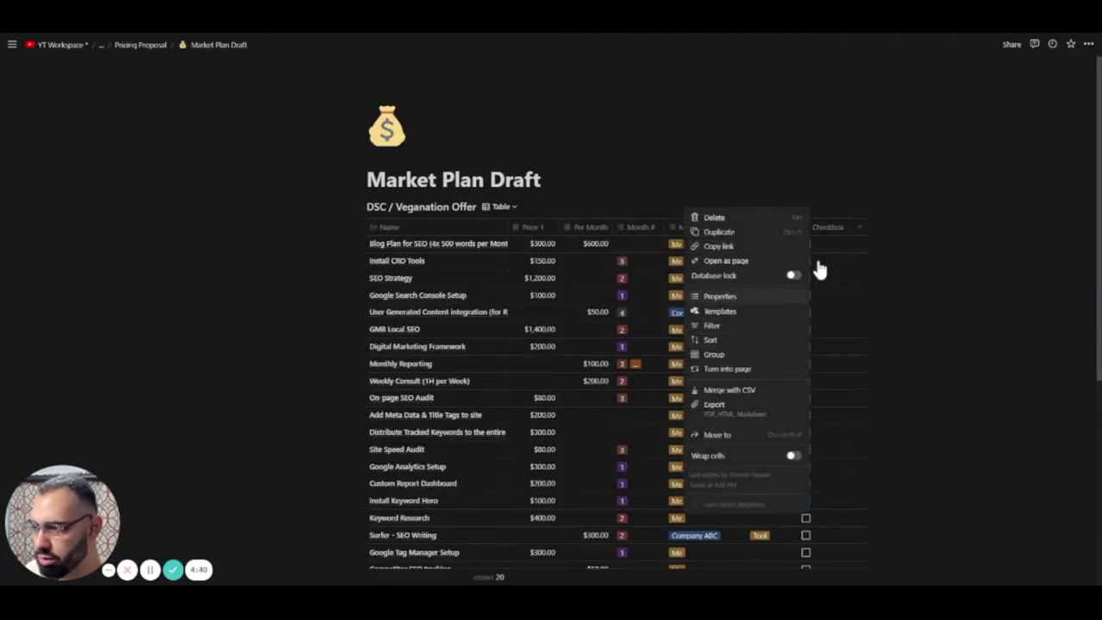
click(711, 325)
click(508, 303)
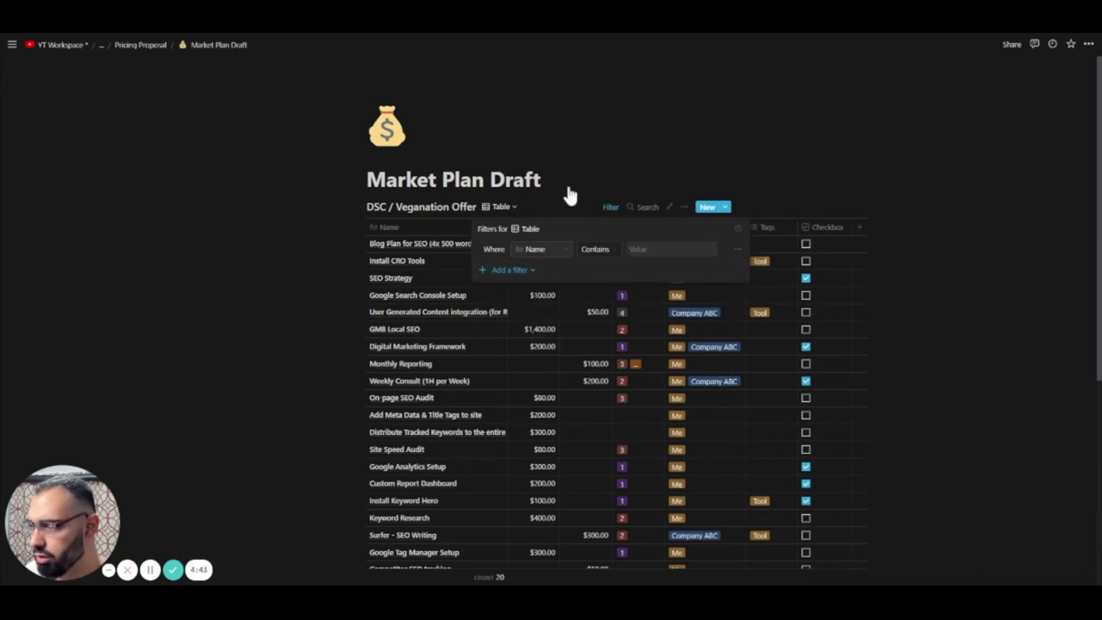
click(537, 248)
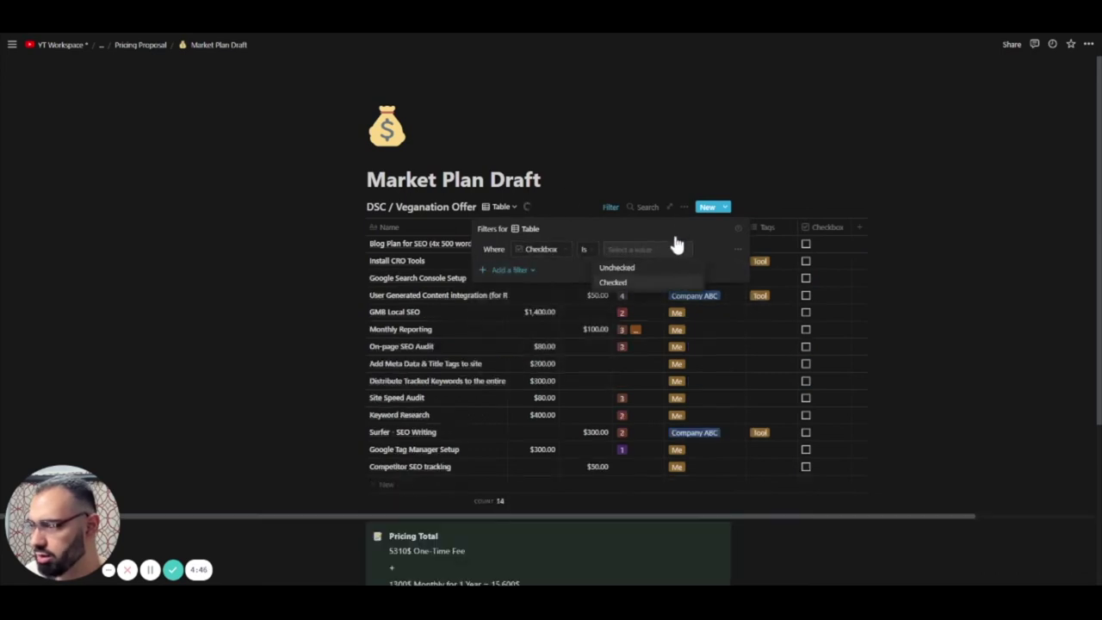
click(214, 211)
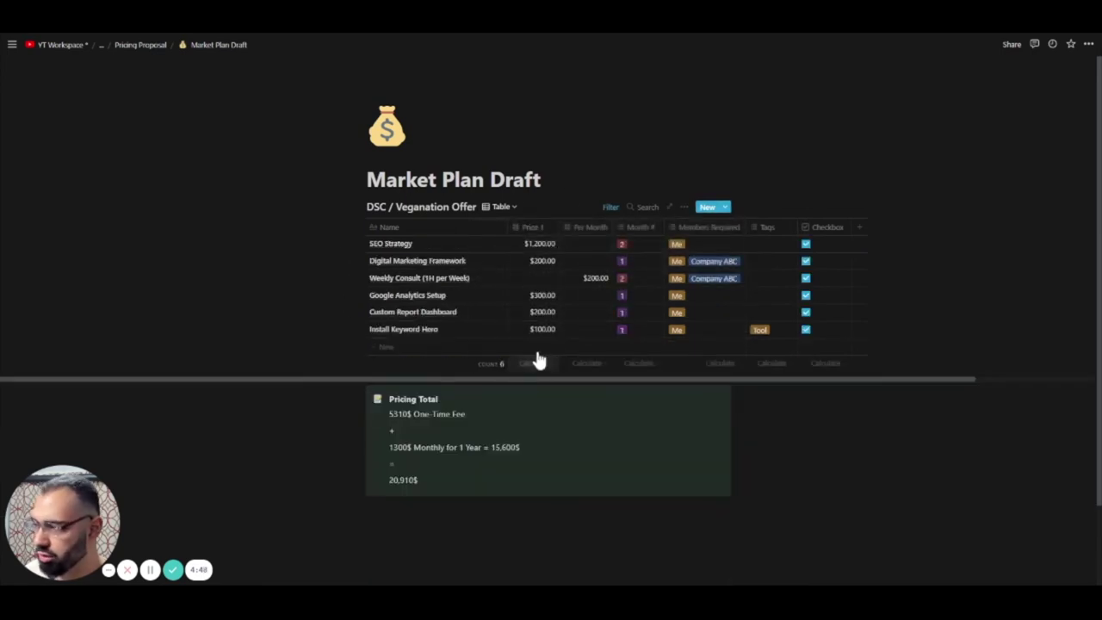
Set the Price 1 and Per Month column footers to Sum ($2,000.00 and $200.00)
click(535, 362)
click(604, 364)
click(602, 362)
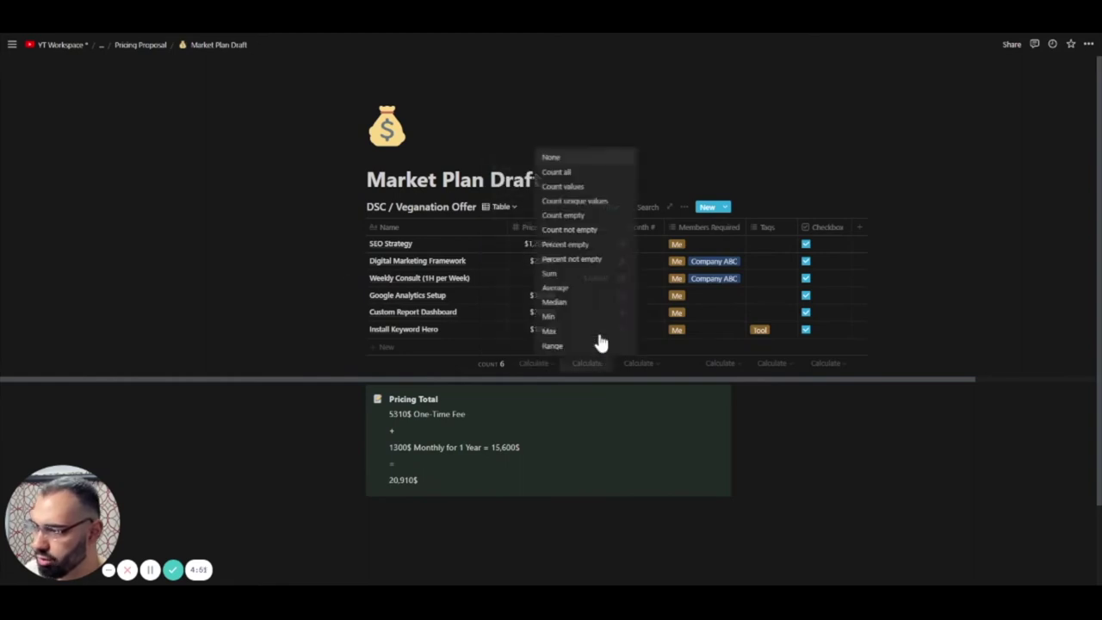
click(580, 273)
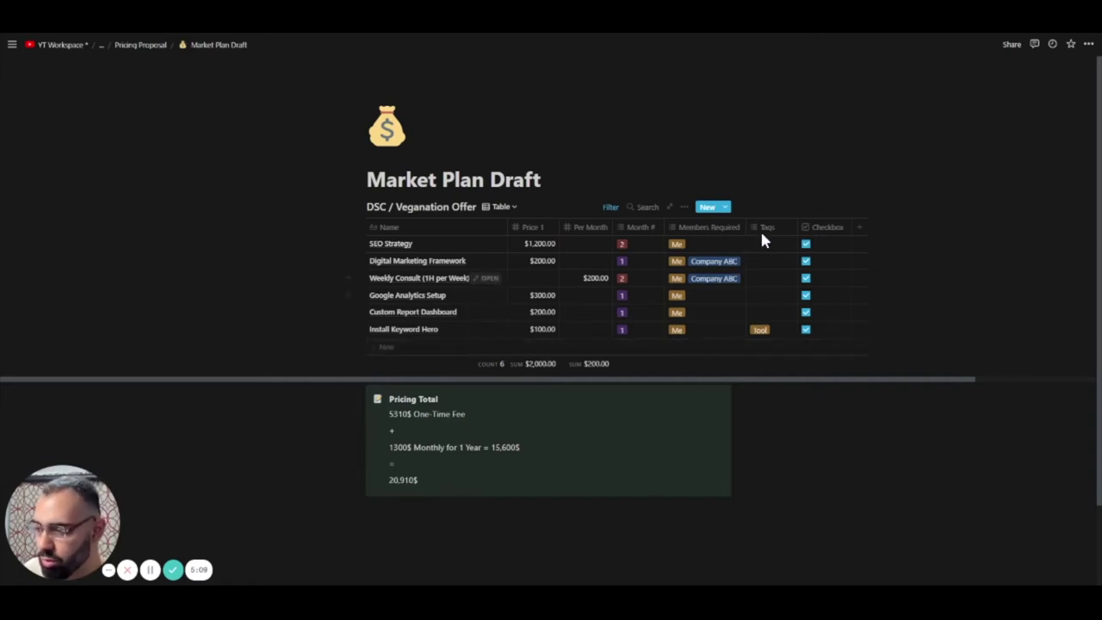
scroll(430, 276, down, 3)
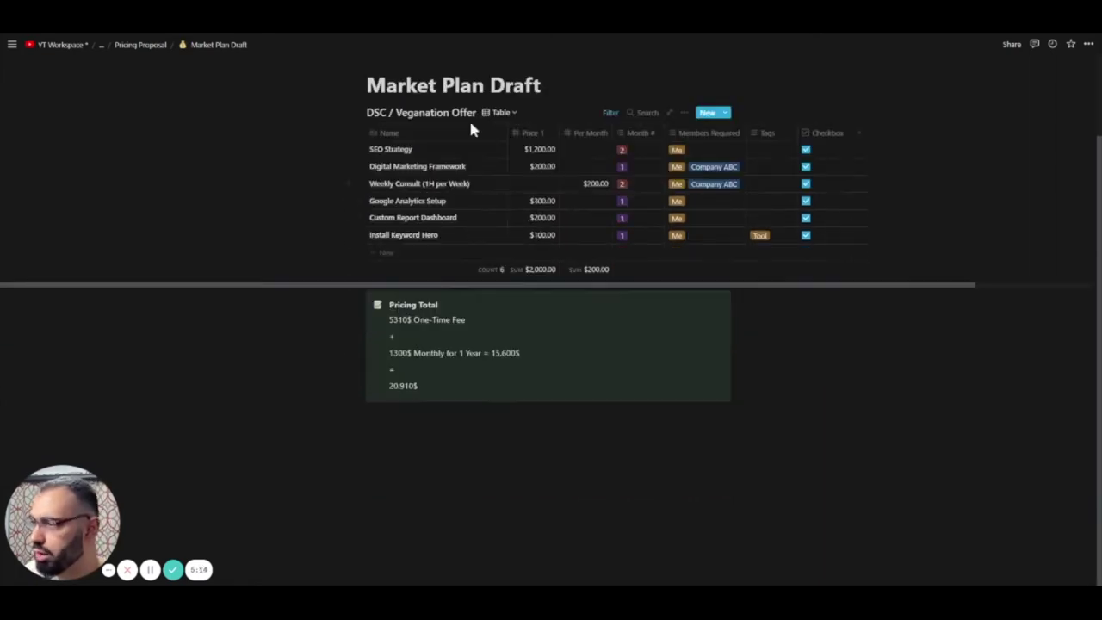
scroll(474, 129, up, 2)
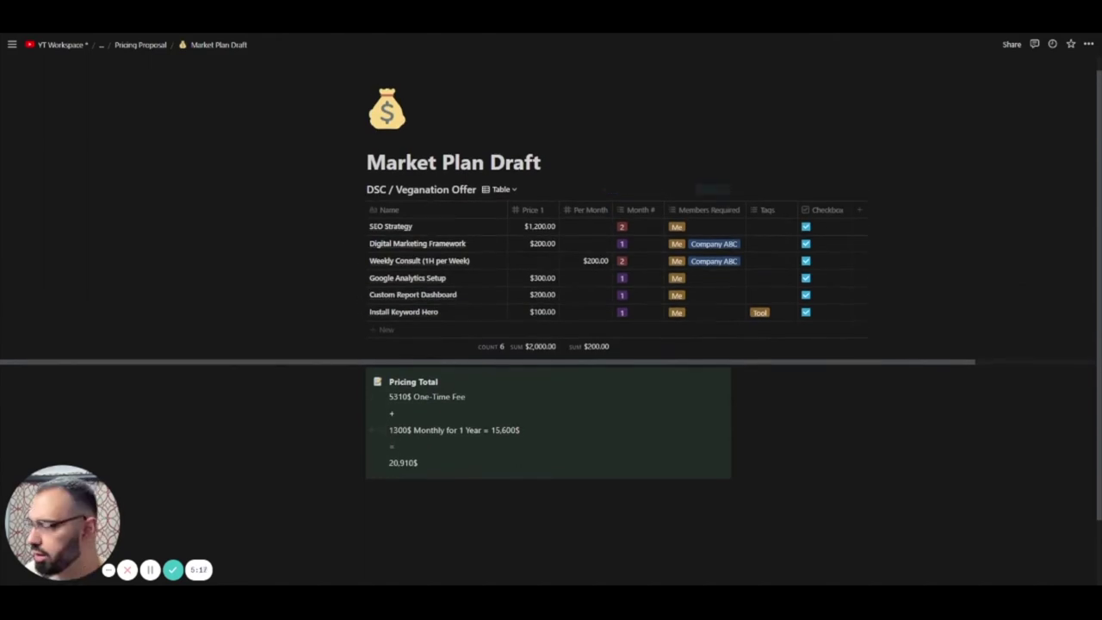
Create a YT - Projects template titled 'Pricing Proposal Final' and paste the copied market plan page into it
scroll(550, 344, down, 1)
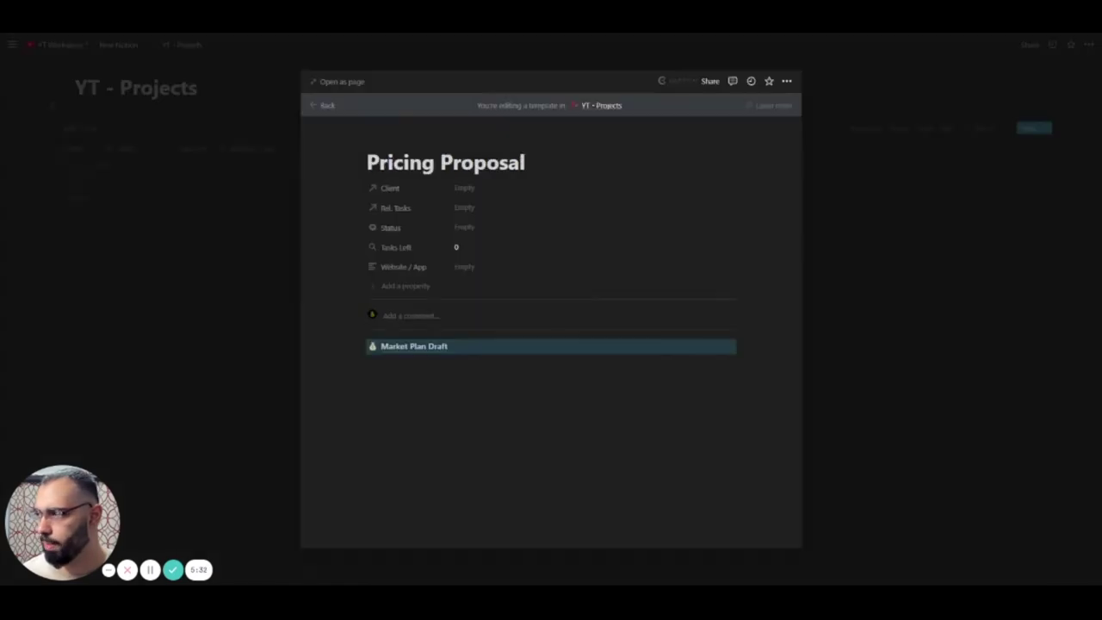
key(Escape)
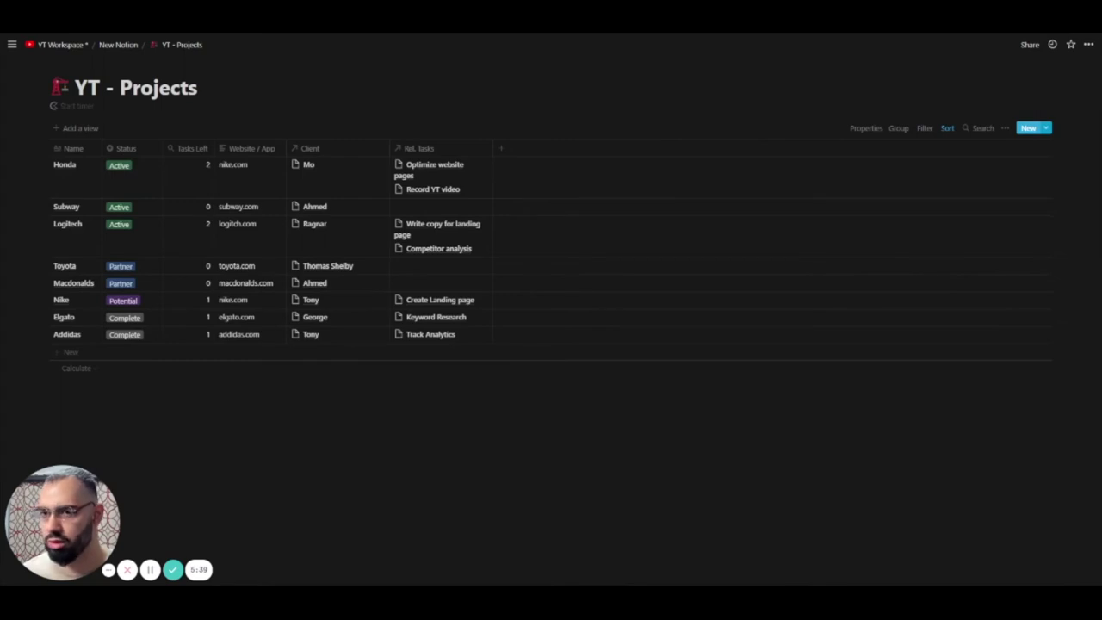
click(1045, 127)
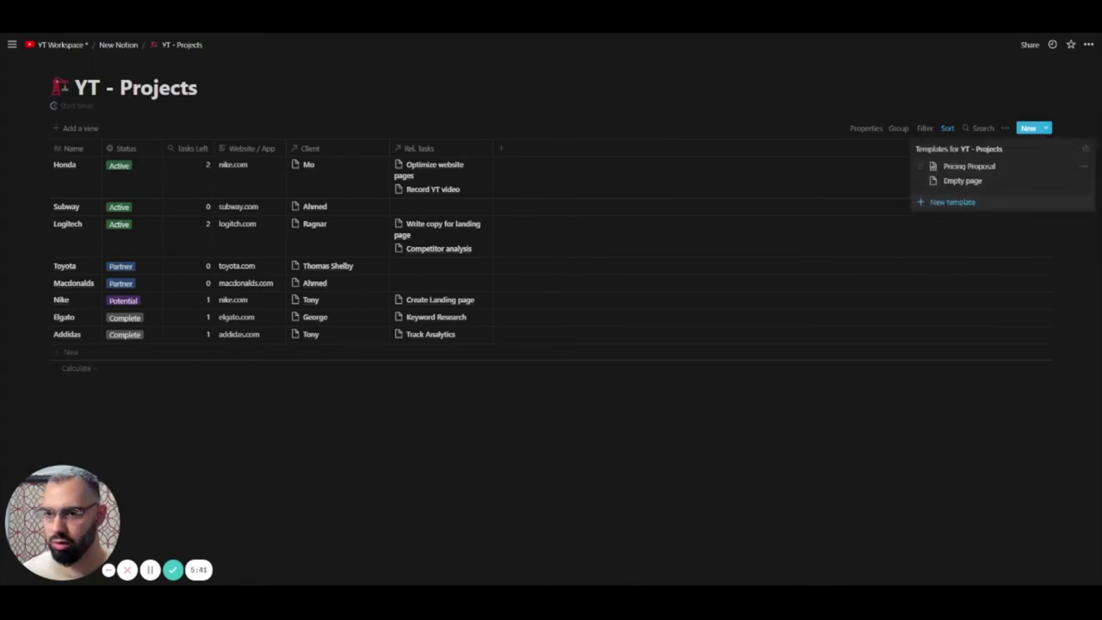
click(952, 201)
text(Pricing P)
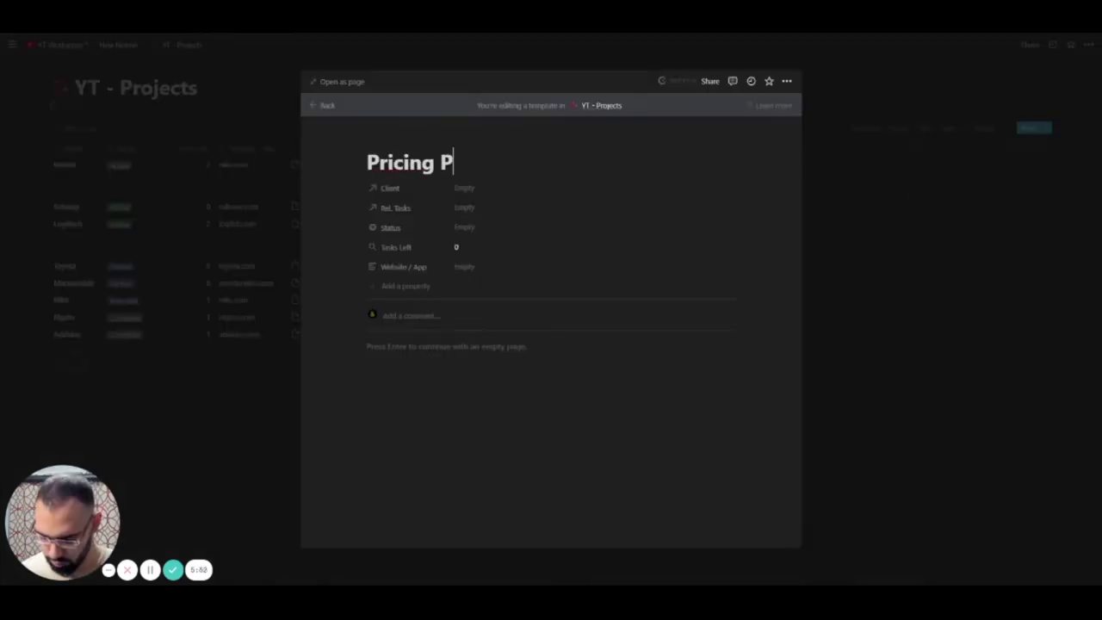
text(roposal Final)
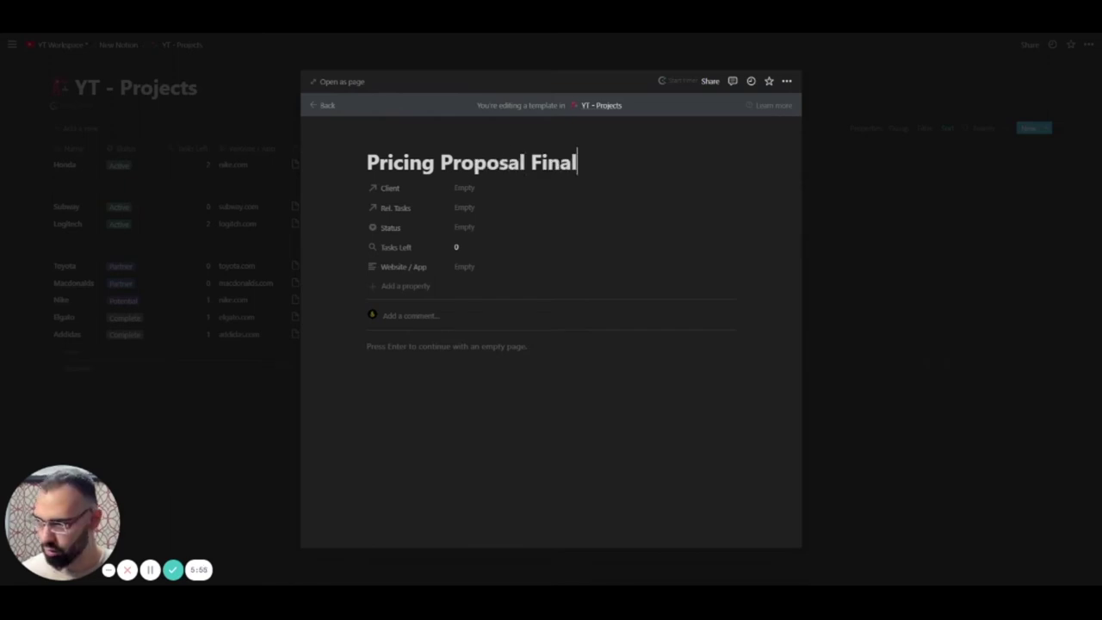
key(Return)
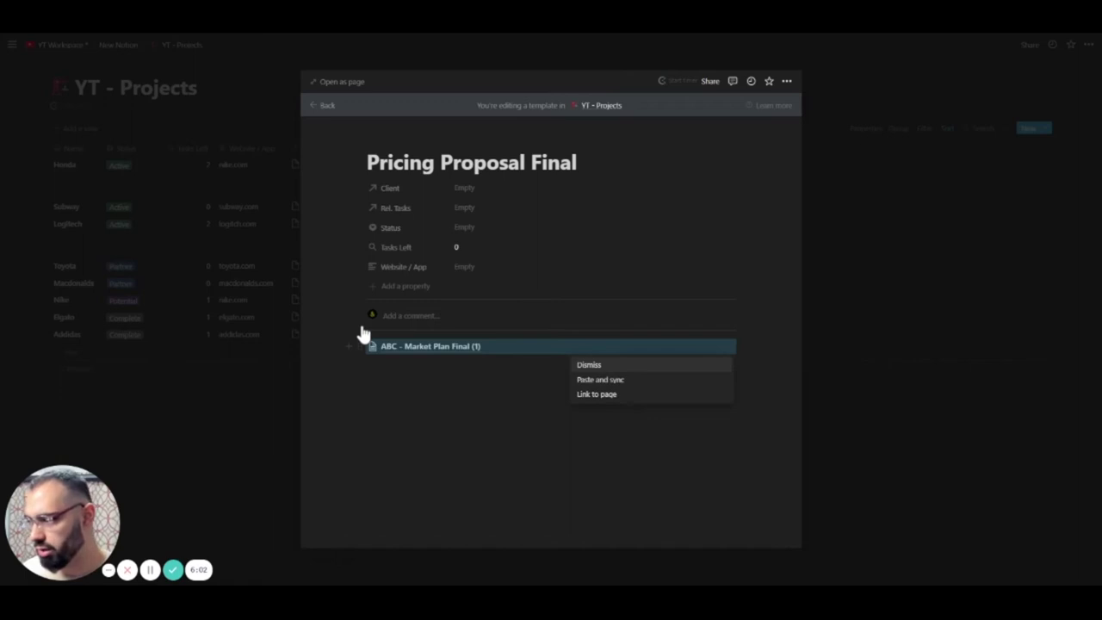
key(Escape)
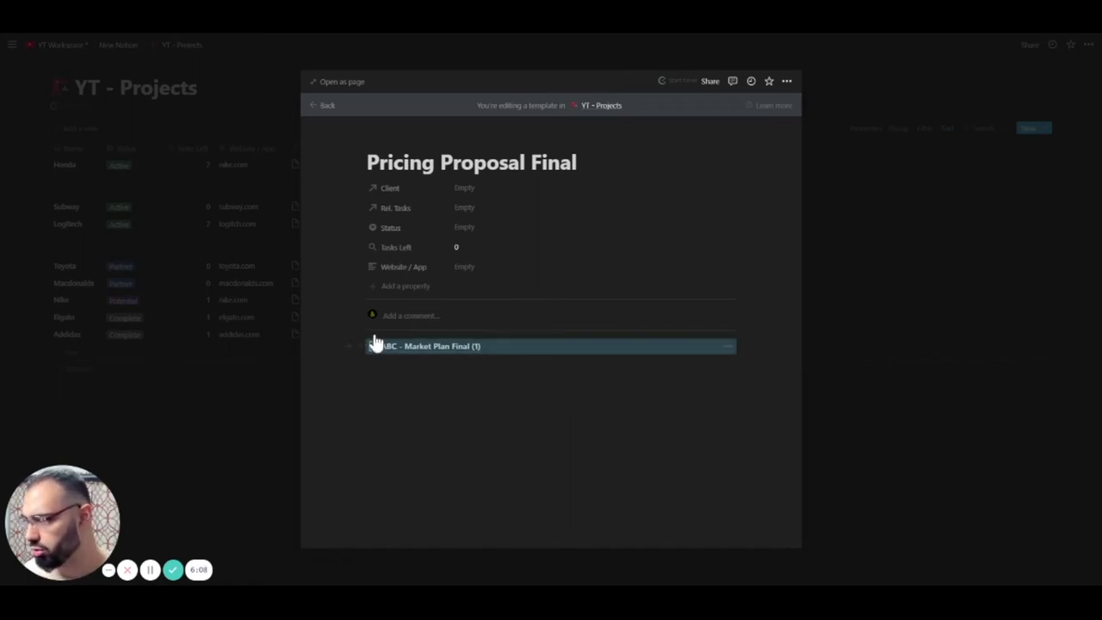
Open the pasted ABC - Market Plan Final (1) page and delete '(1)' from its title
click(404, 346)
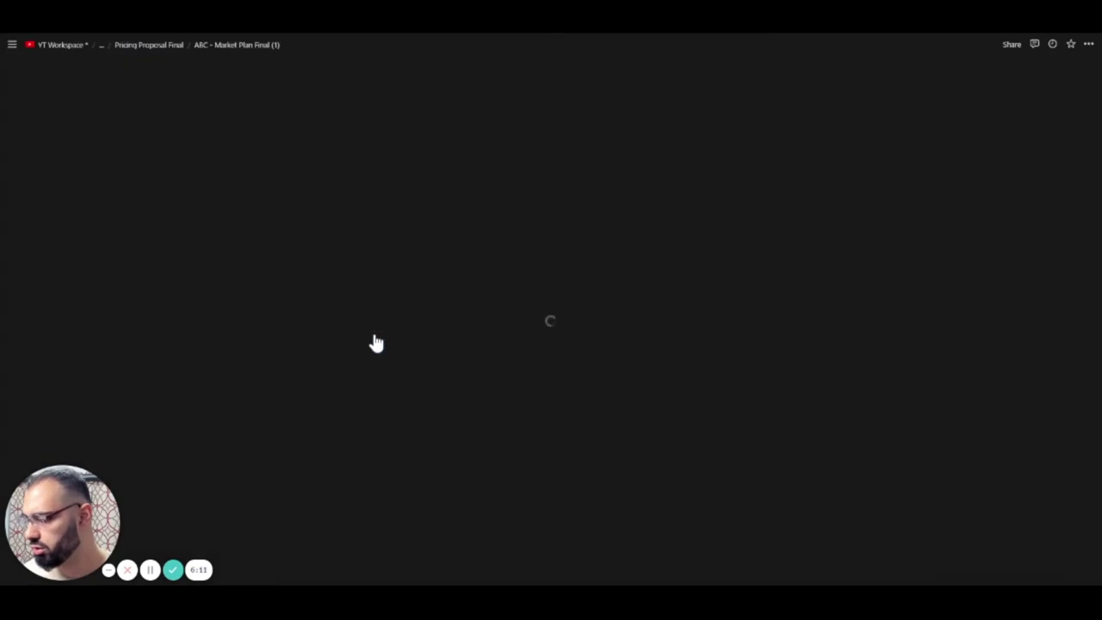
double_click(387, 127)
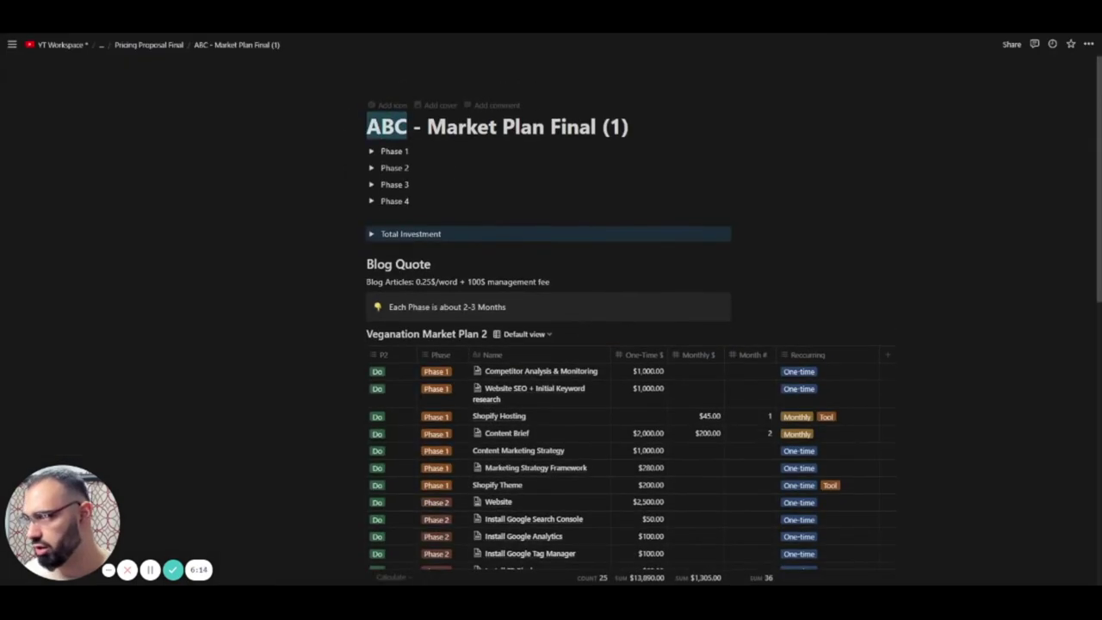
click(408, 126)
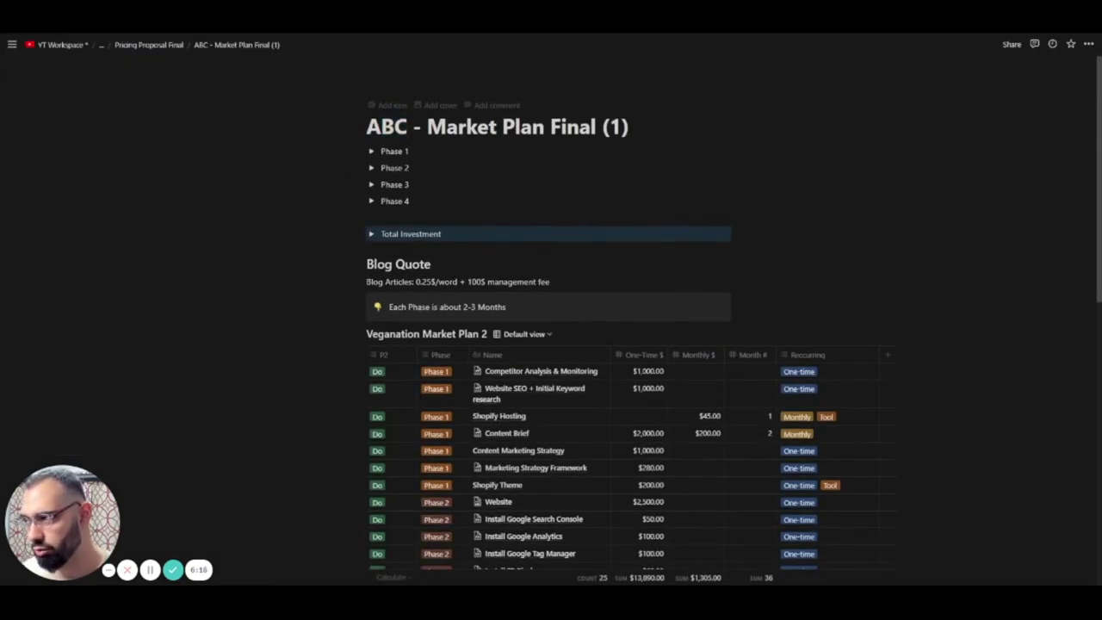
drag(407, 126, 362, 147)
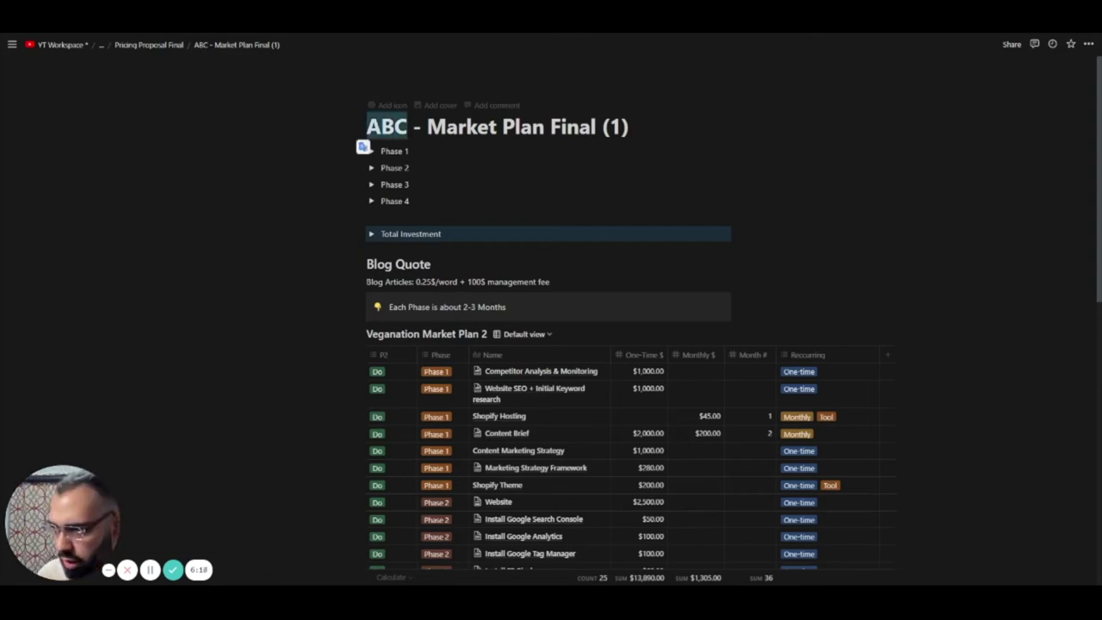
drag(602, 127, 630, 126)
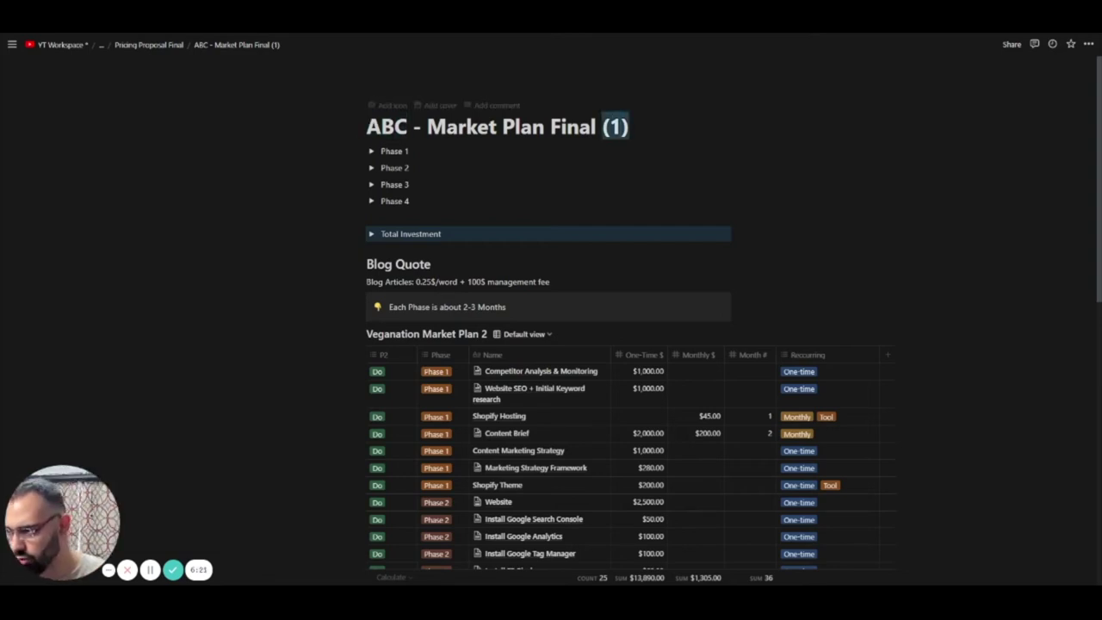
key(BackSpace)
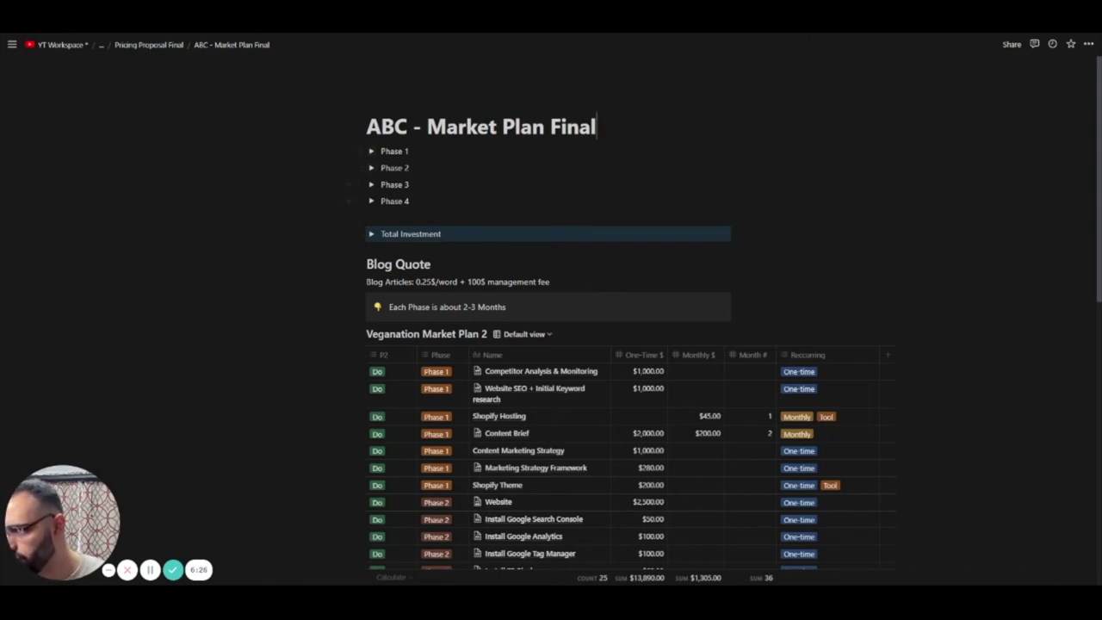
Scroll down to Website Maintenance and set its P2 tag to Don't from the keyboard
scroll(376, 214, down, 3)
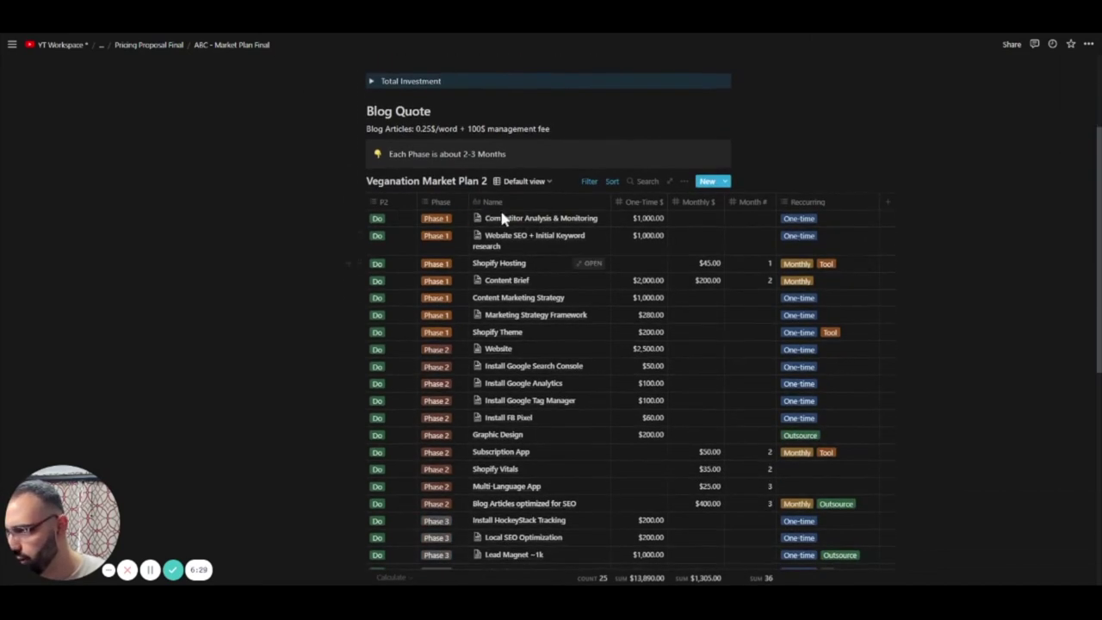
scroll(389, 326, down, 2)
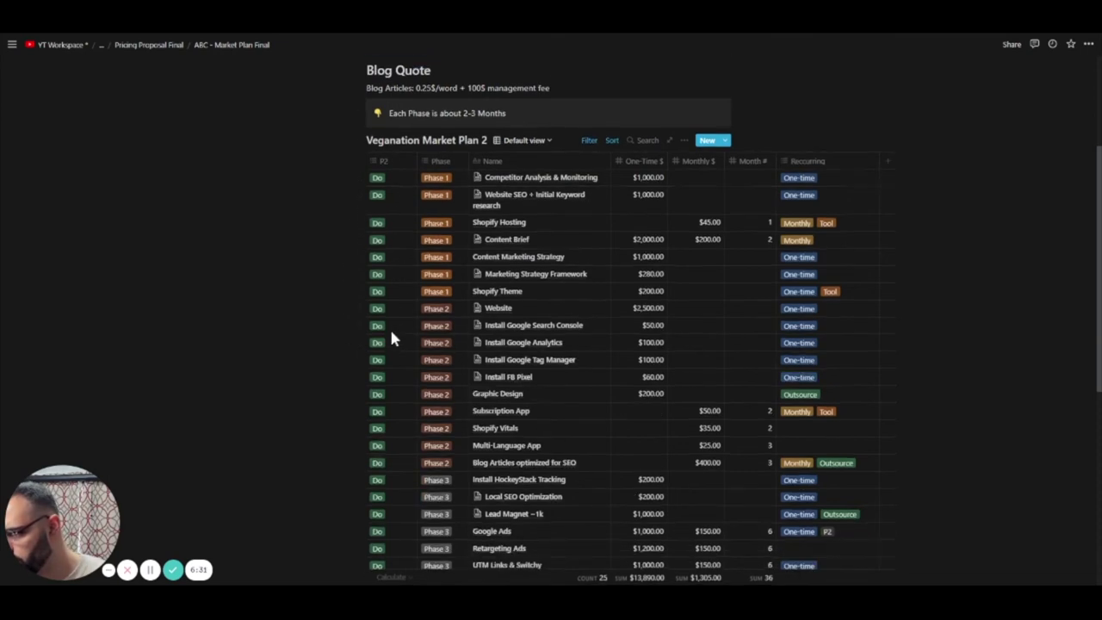
scroll(444, 250, up, 2)
scroll(462, 248, down, 5)
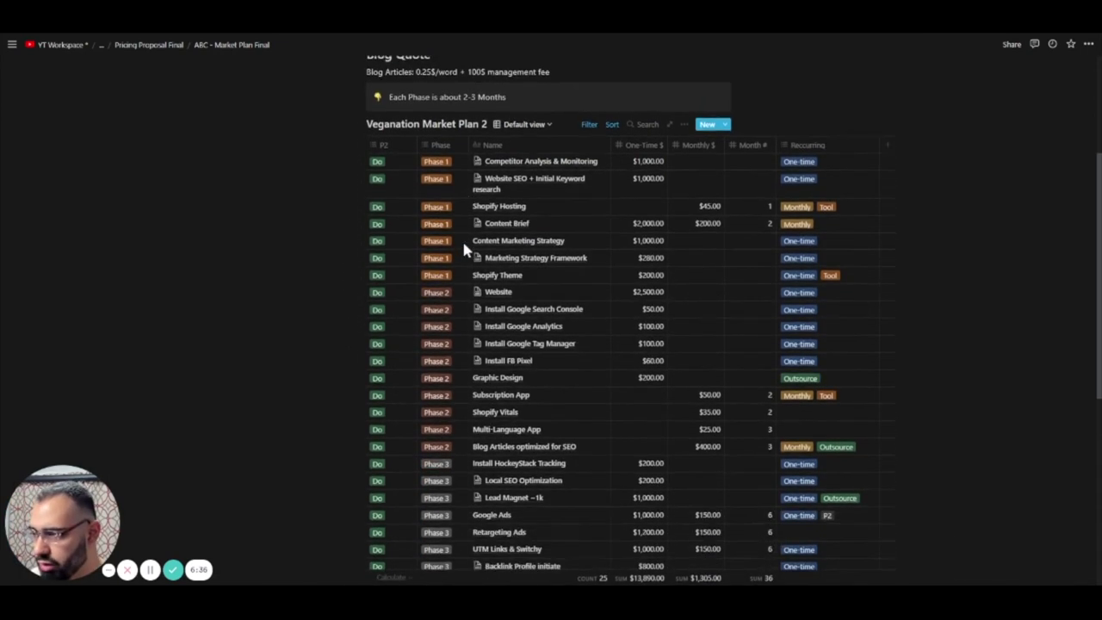
scroll(456, 231, up, 4)
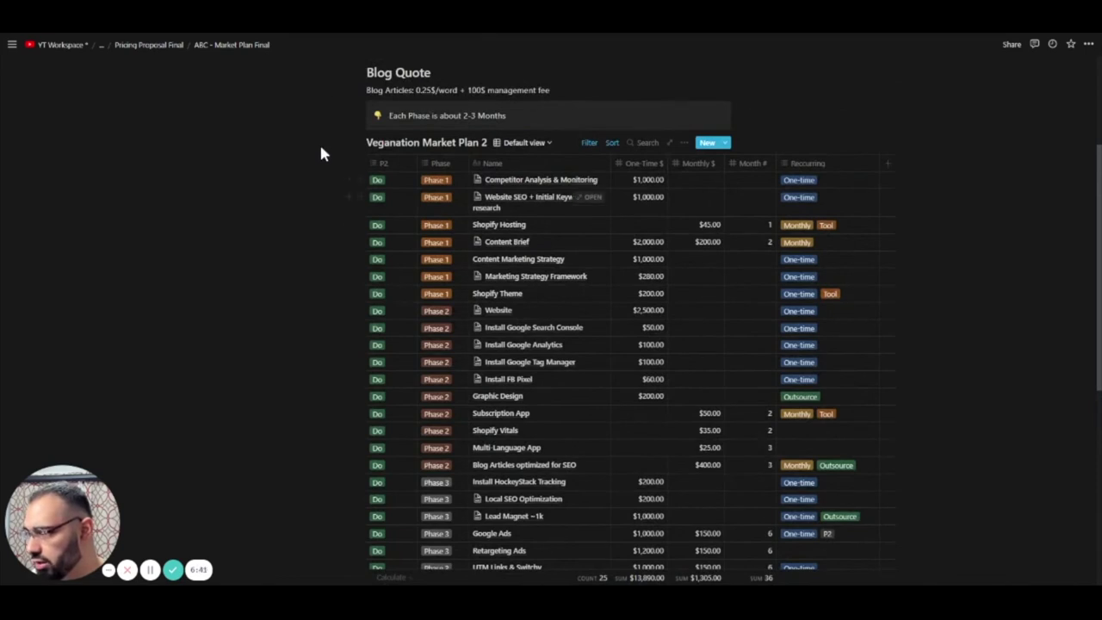
scroll(318, 159, down, 5)
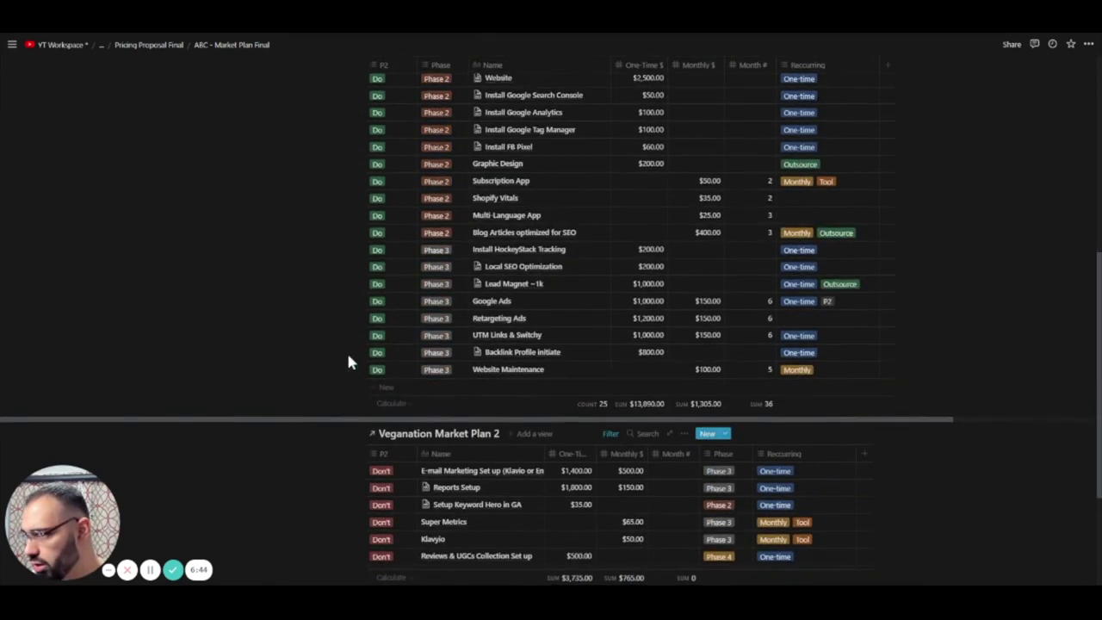
scroll(344, 349, down, 1)
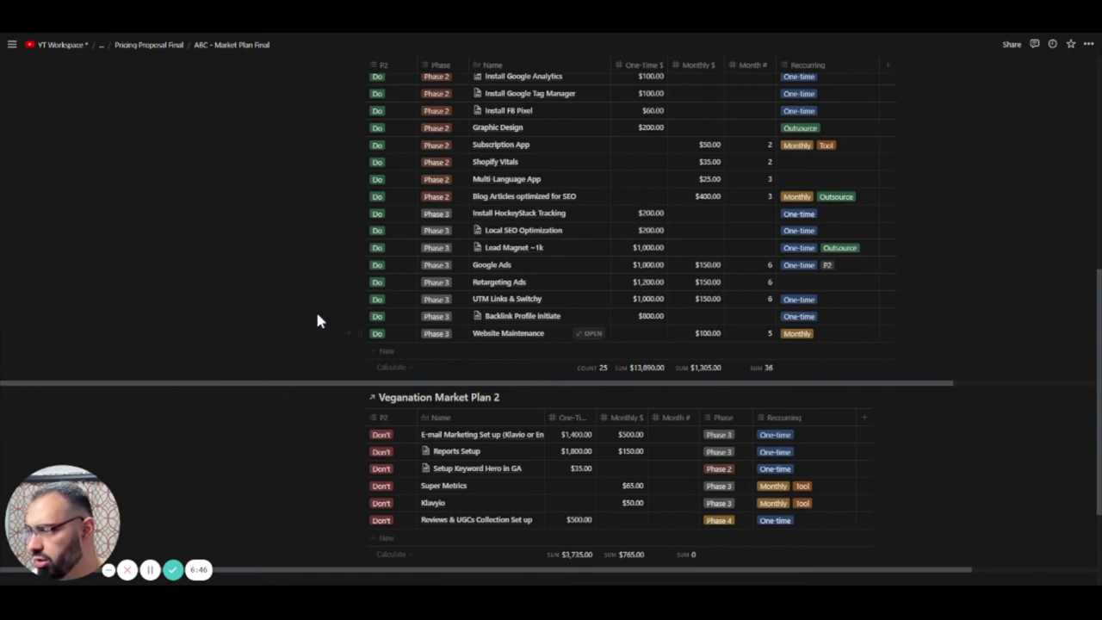
key(Return)
key(Down)
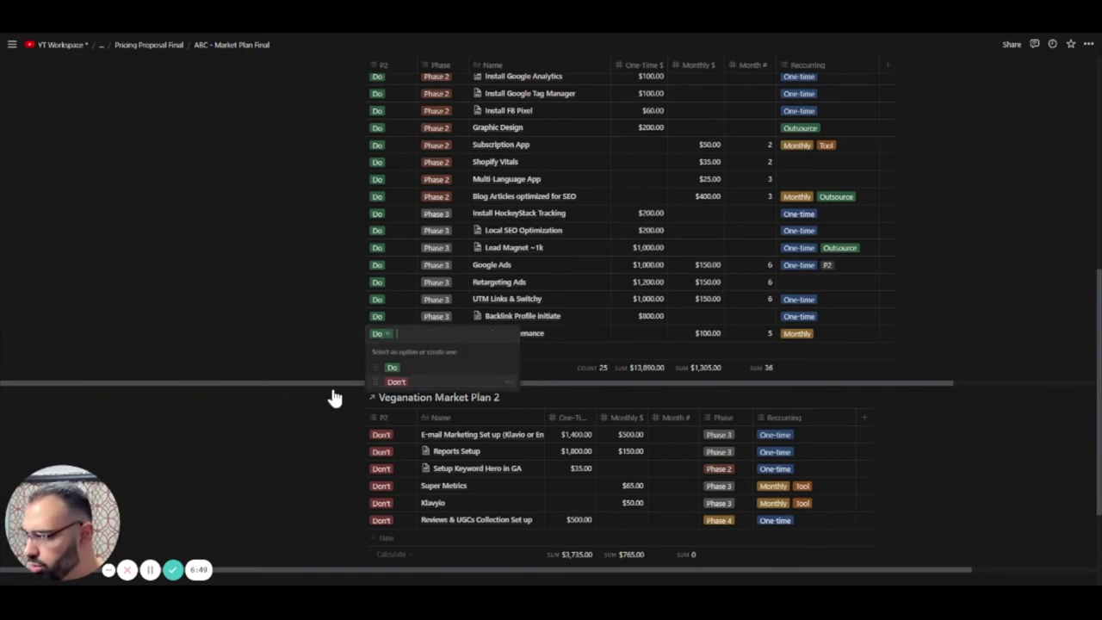
key(Return)
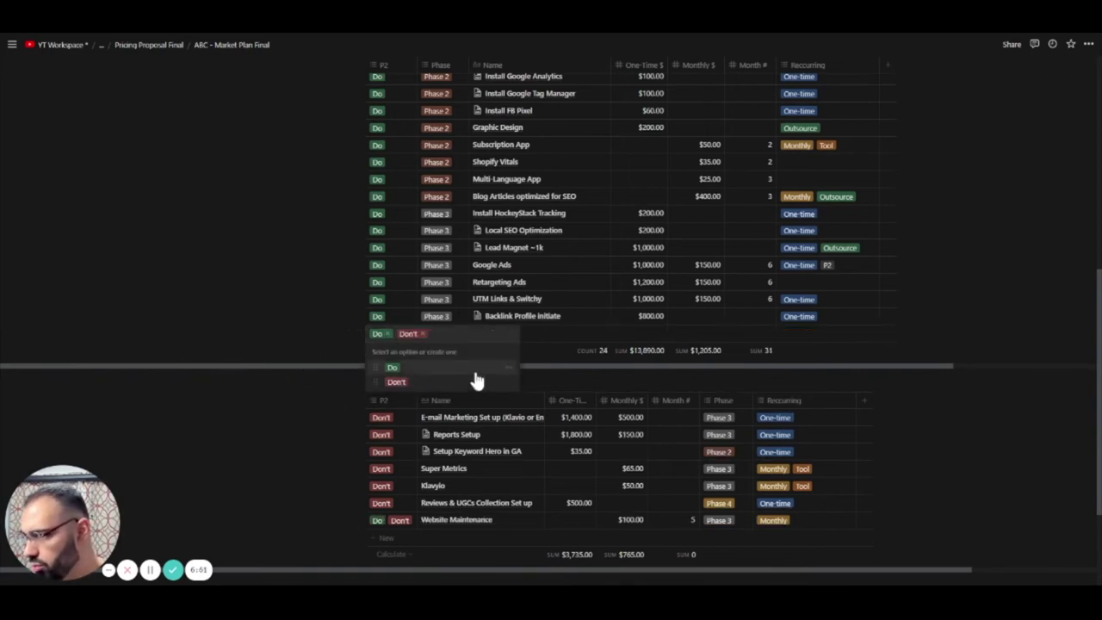
Change Website Maintenance's P2 tag to Do and return to the page top
click(295, 340)
scroll(272, 534, up, 1)
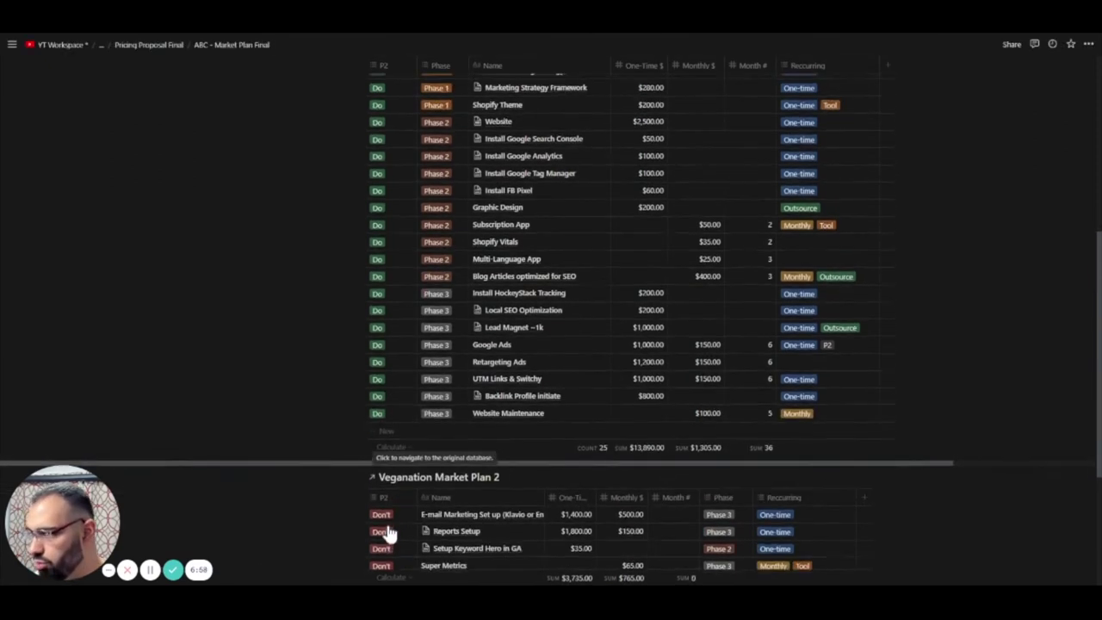
scroll(387, 534, up, 5)
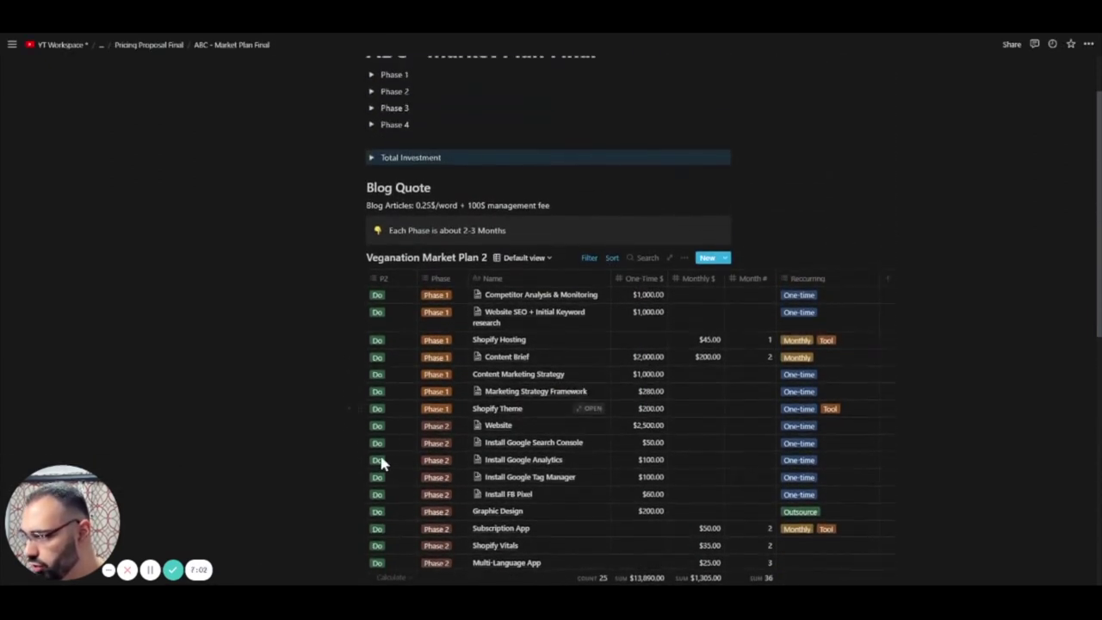
scroll(733, 312, up, 1)
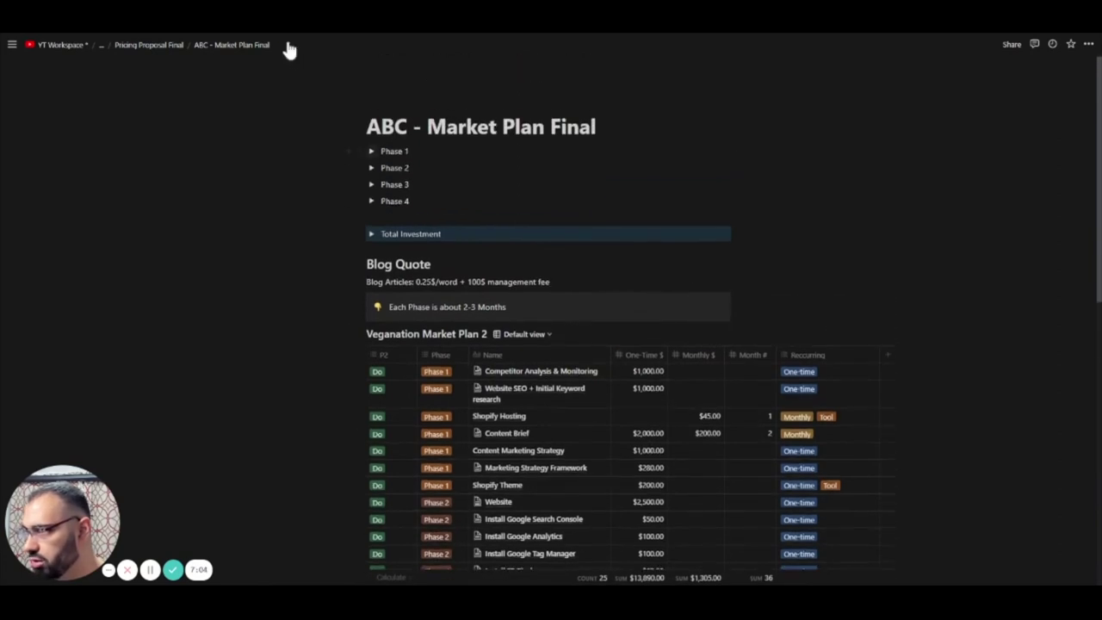
Expand the Phase 1, Phase 2 and Phase 3 toggles and review each phase's pricing table
click(371, 150)
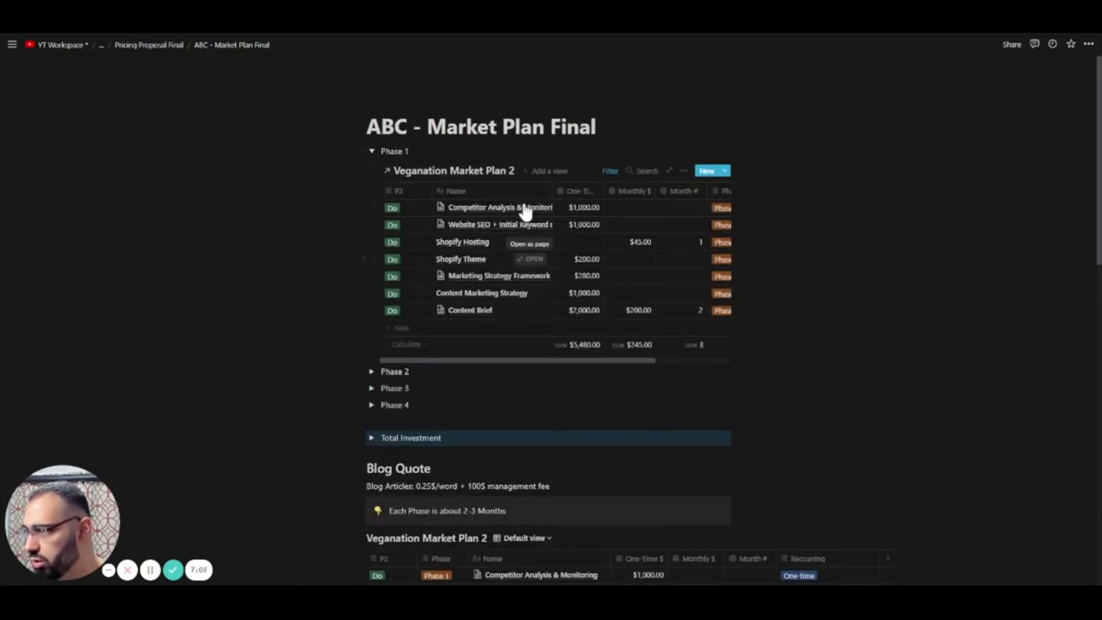
click(371, 371)
scroll(309, 455, down, 5)
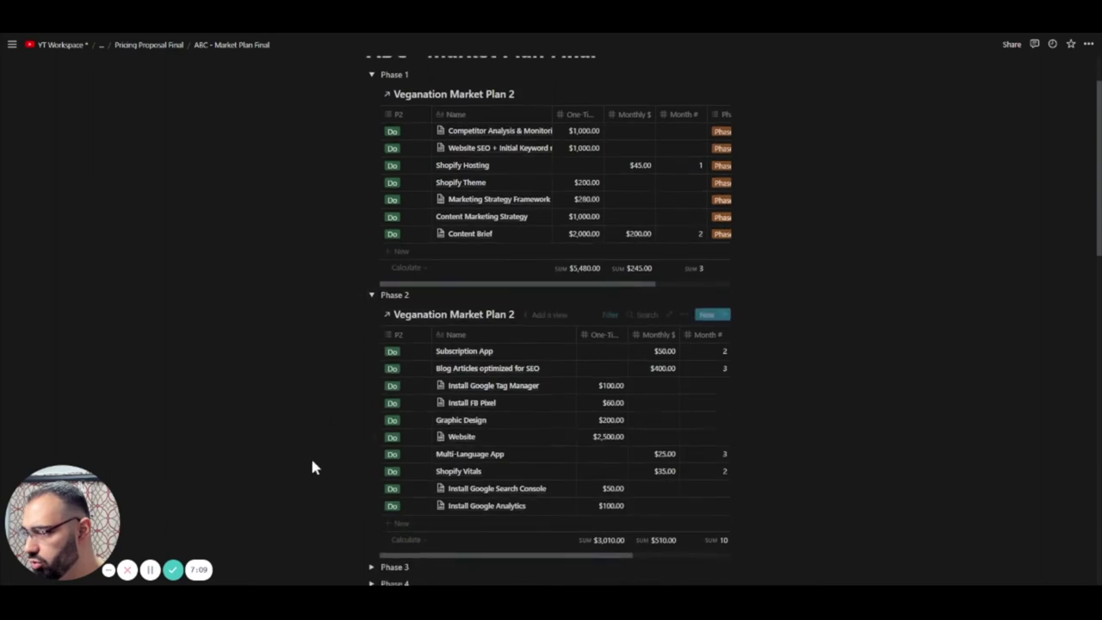
click(371, 529)
scroll(318, 540, down, 6)
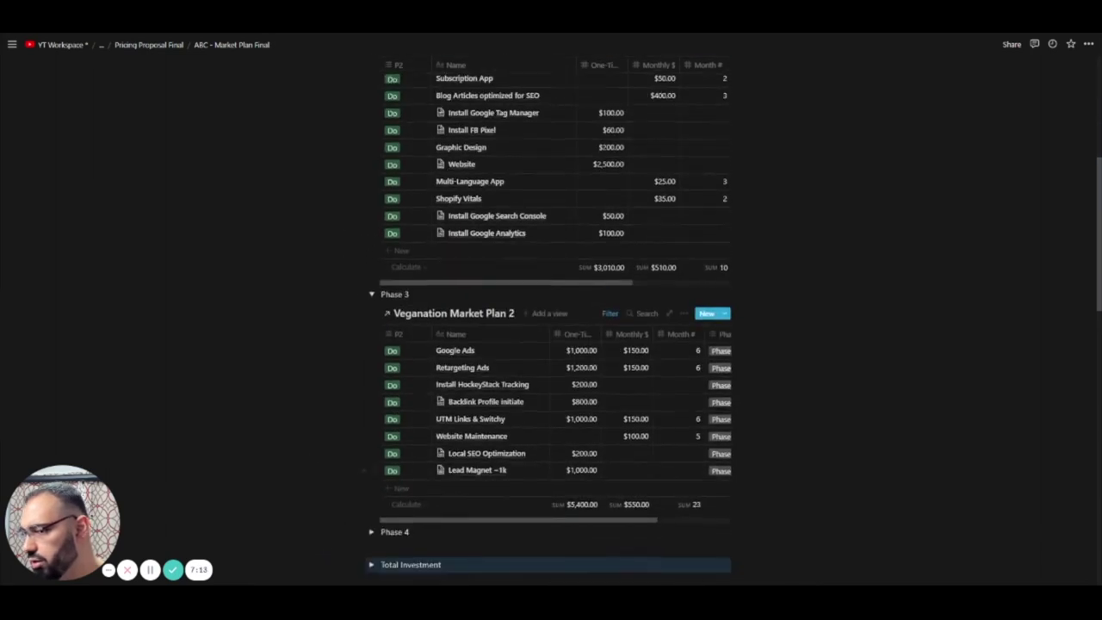
scroll(321, 520, up, 3)
scroll(323, 507, up, 5)
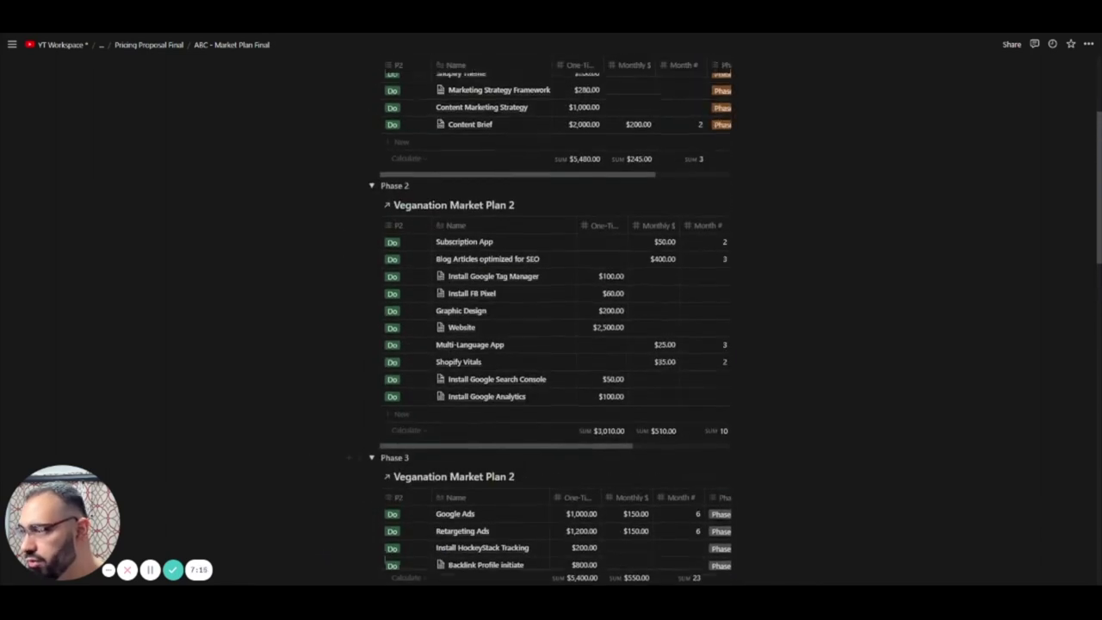
scroll(334, 479, up, 1)
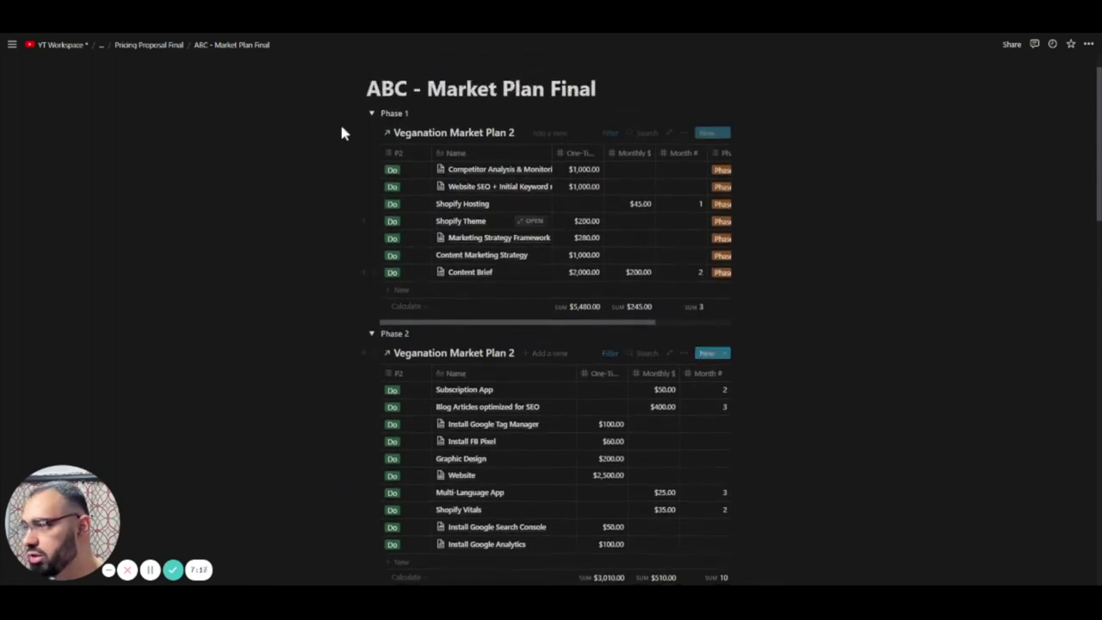
scroll(383, 284, down, 5)
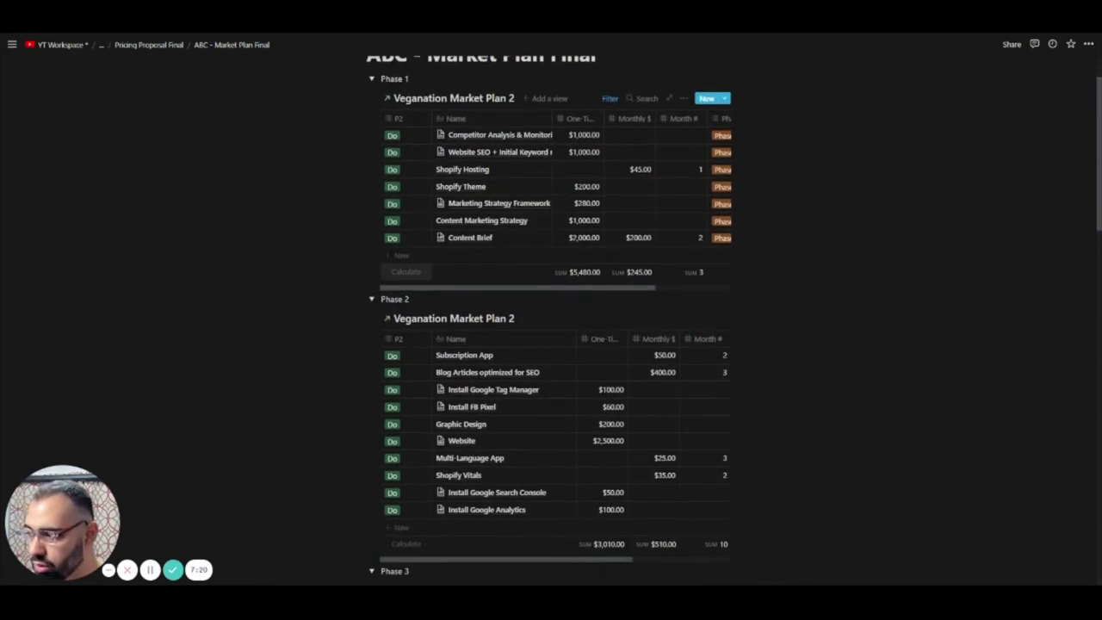
scroll(386, 301, up, 5)
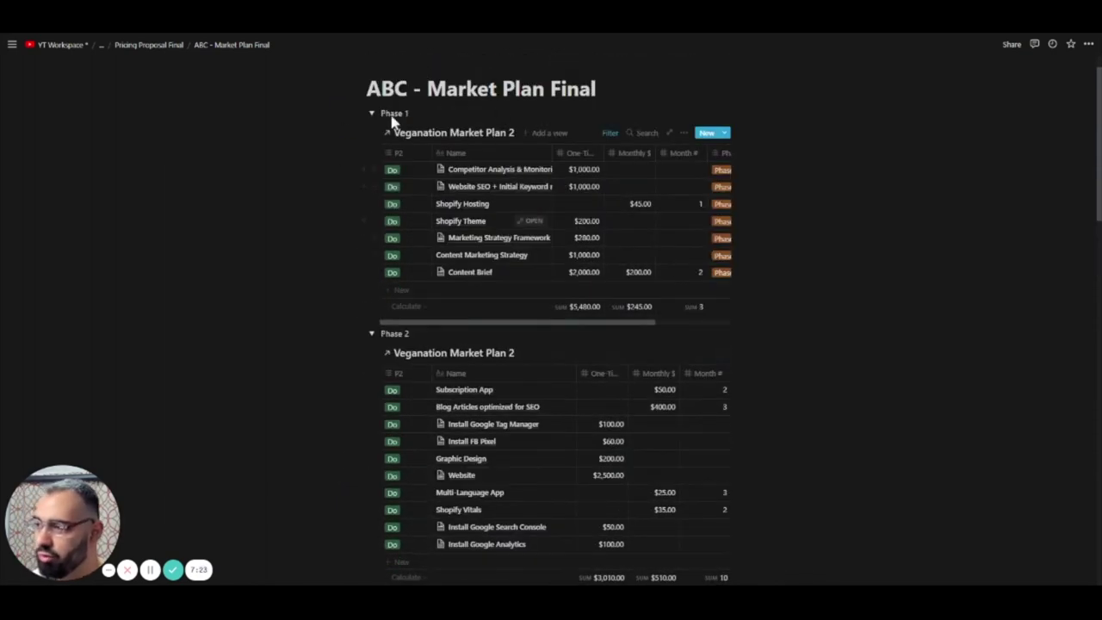
scroll(430, 209, down, 1)
scroll(391, 121, up, 1)
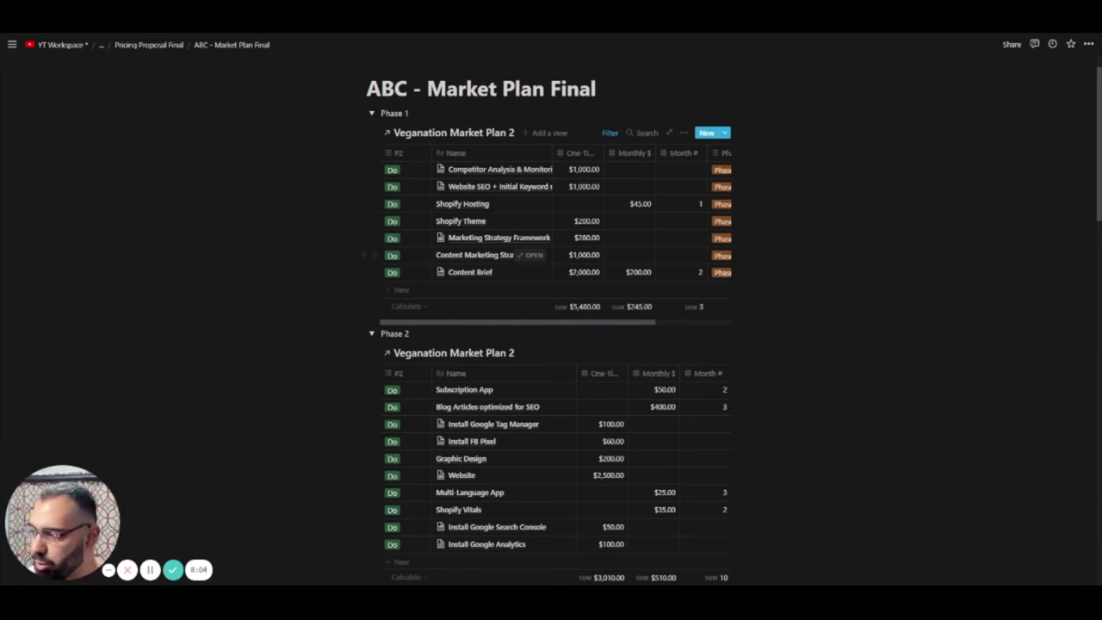
scroll(487, 225, down, 3)
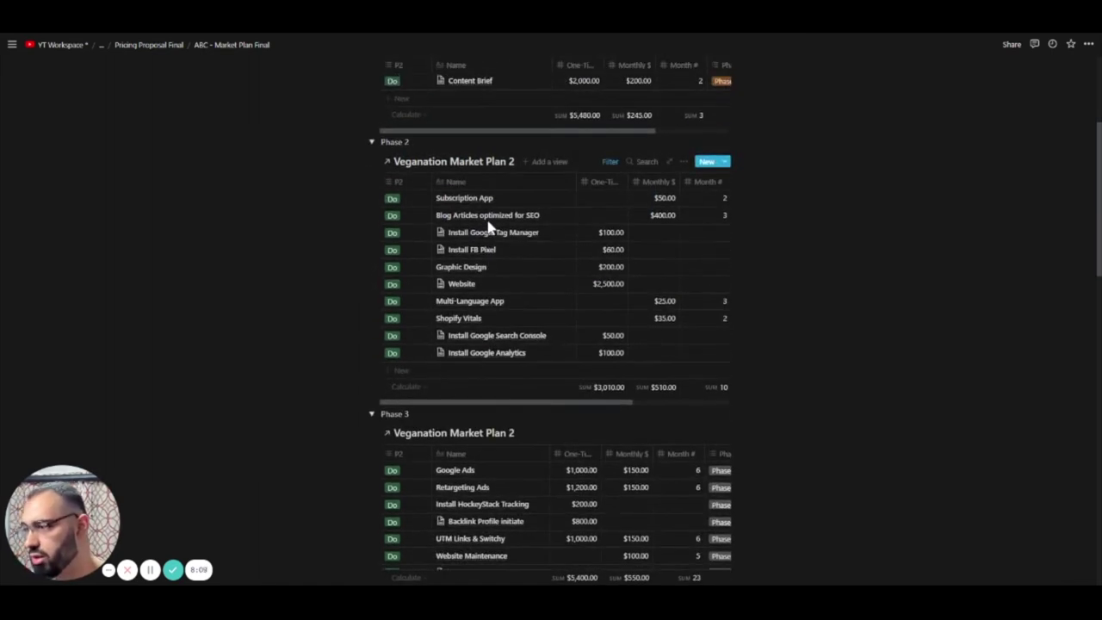
scroll(486, 207, up, 1)
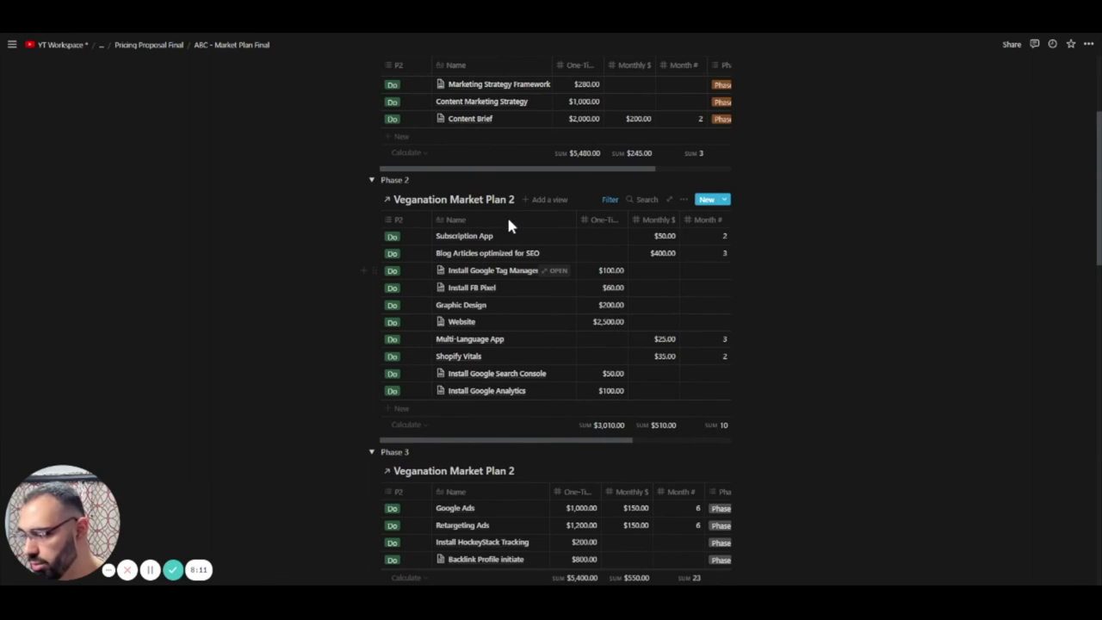
scroll(504, 347, down, 1)
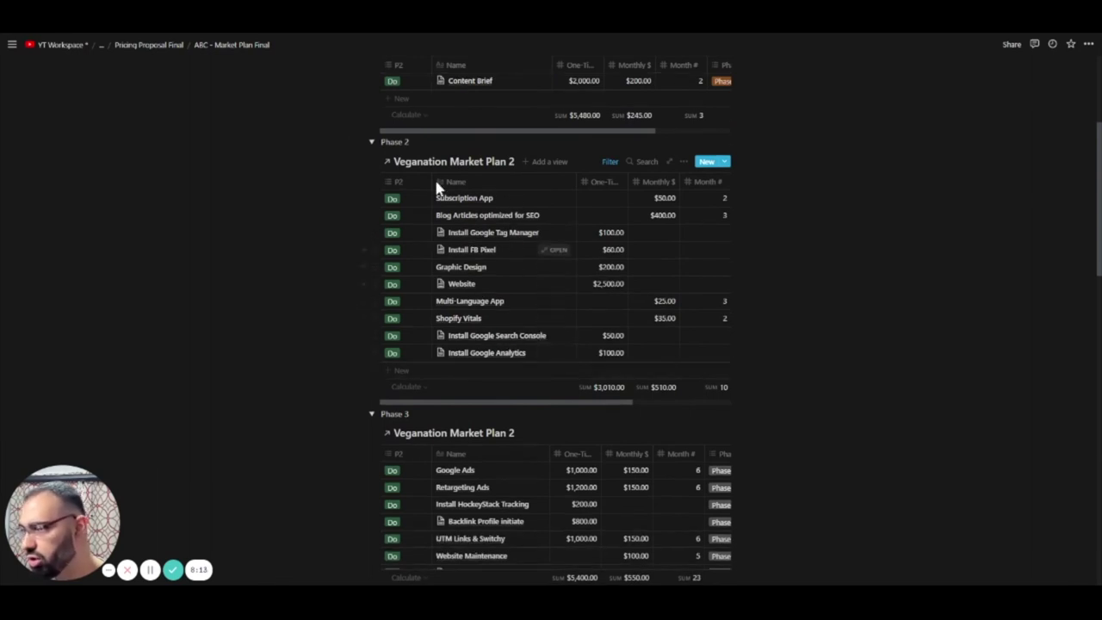
scroll(465, 225, down, 4)
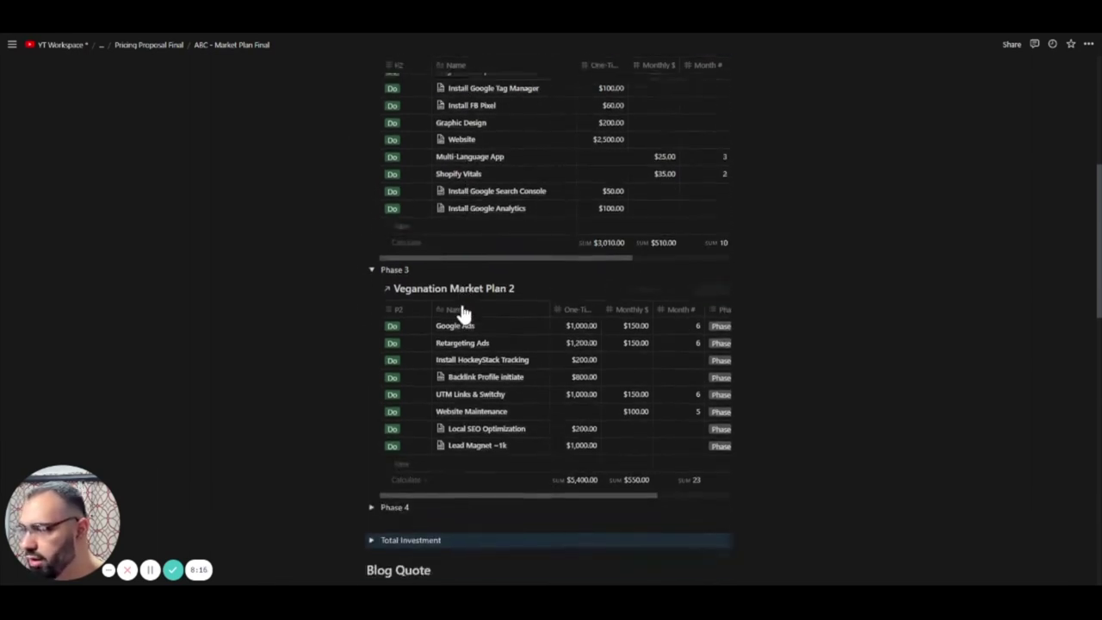
scroll(463, 312, down, 1)
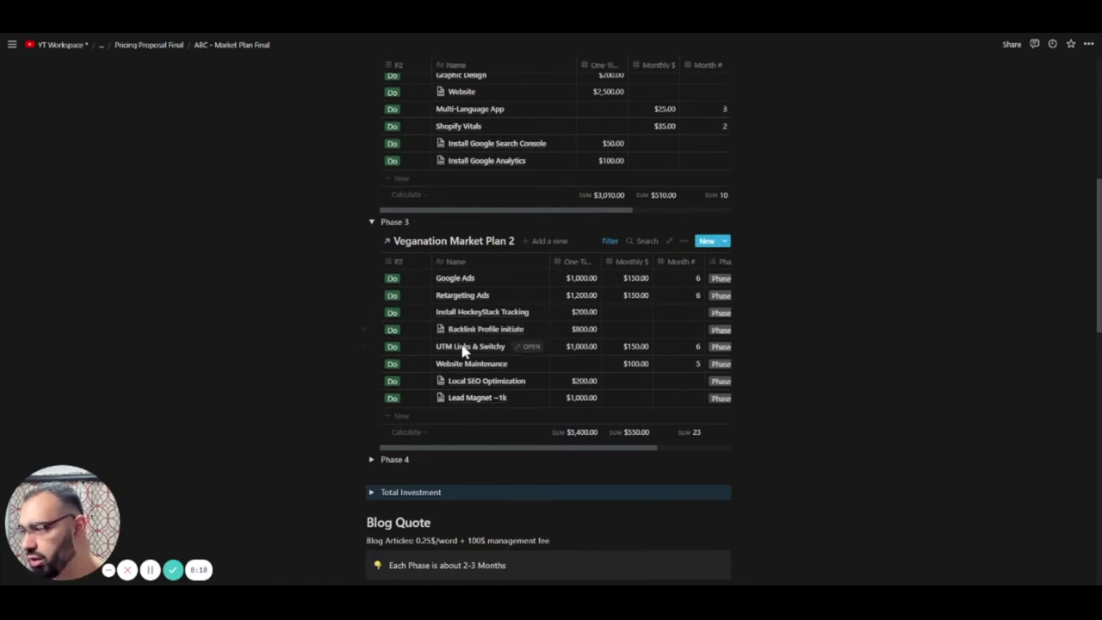
scroll(461, 350, down, 2)
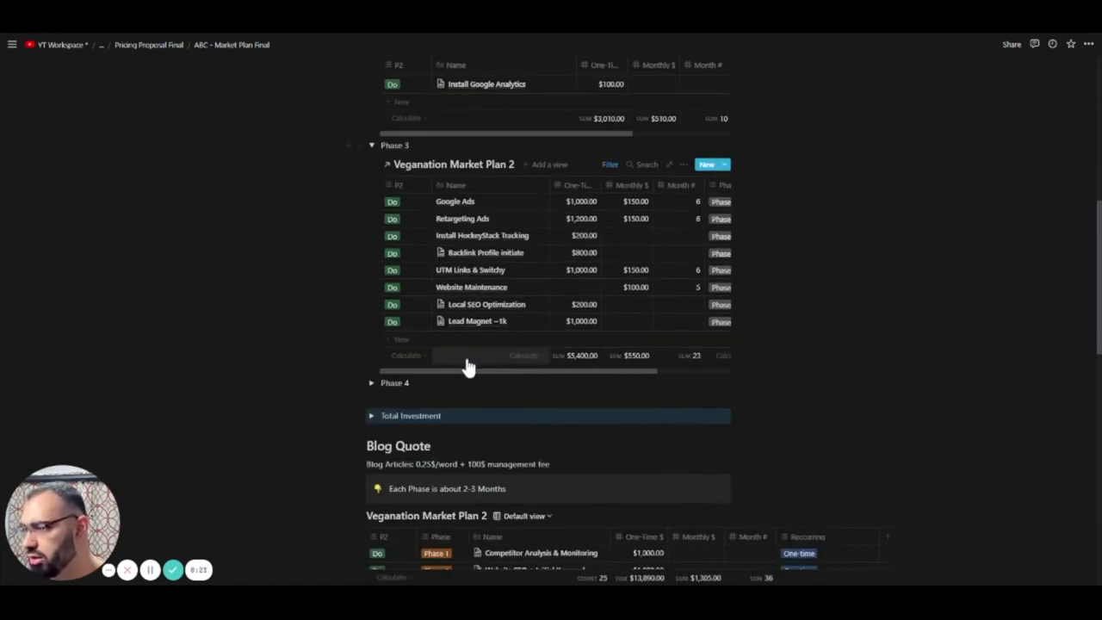
scroll(471, 367, down, 1)
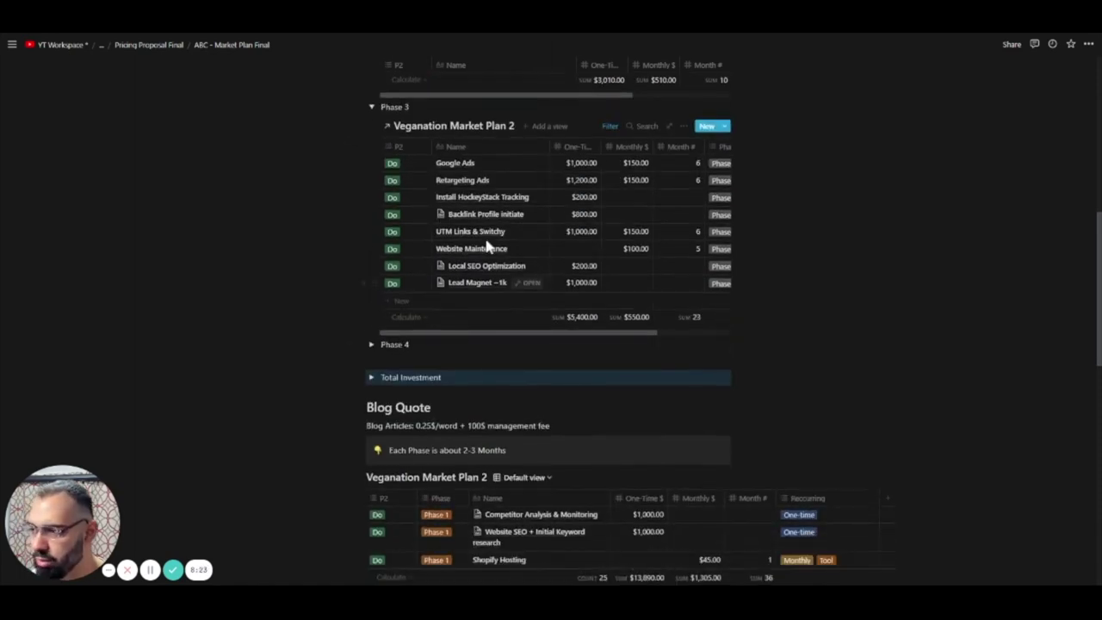
scroll(491, 253, down, 2)
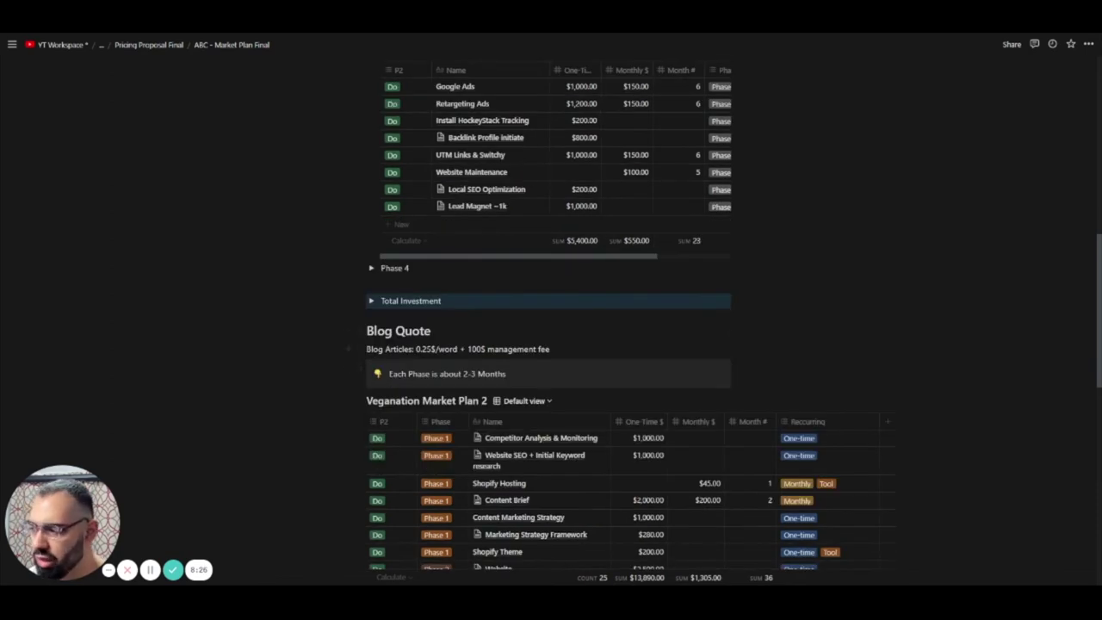
scroll(551, 310, up, 2)
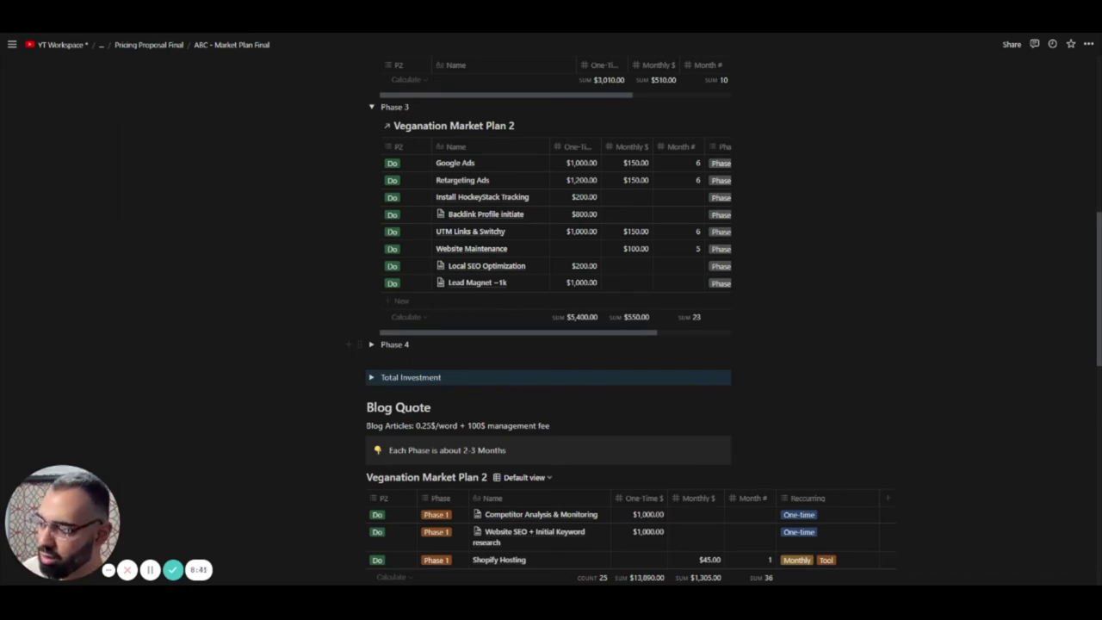
scroll(550, 344, down, 3)
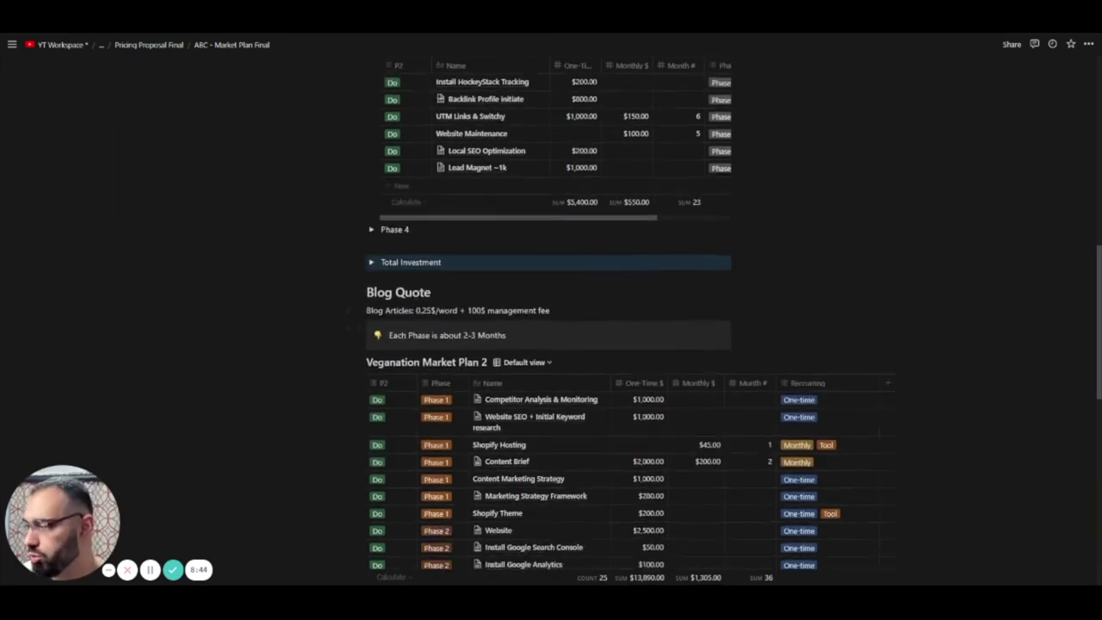
scroll(551, 344, down, 2)
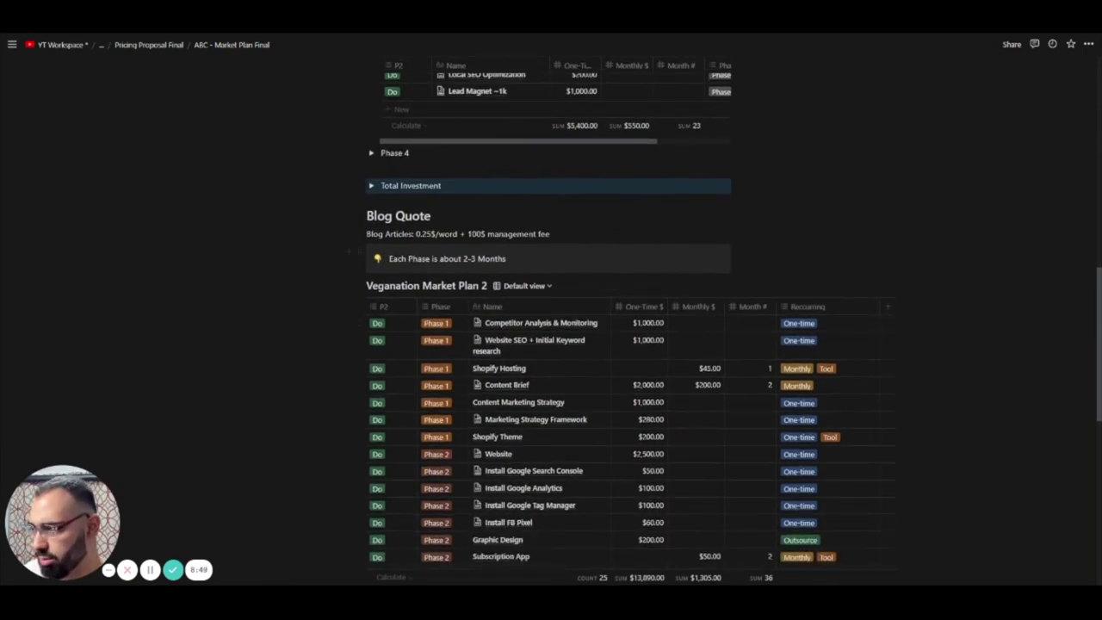
scroll(521, 289, down, 12)
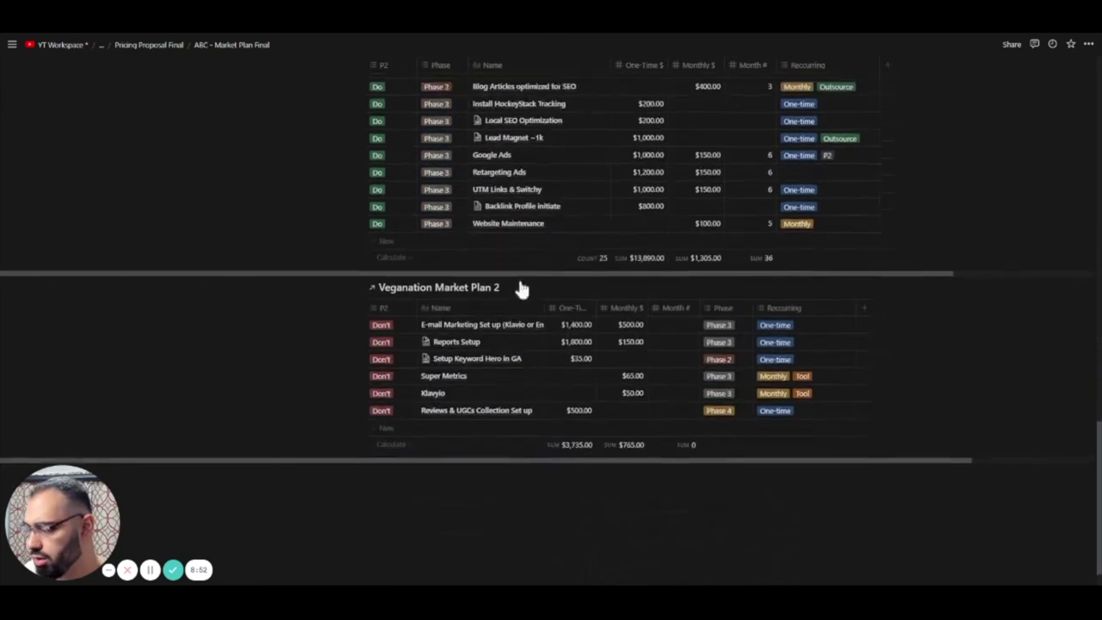
scroll(521, 289, up, 20)
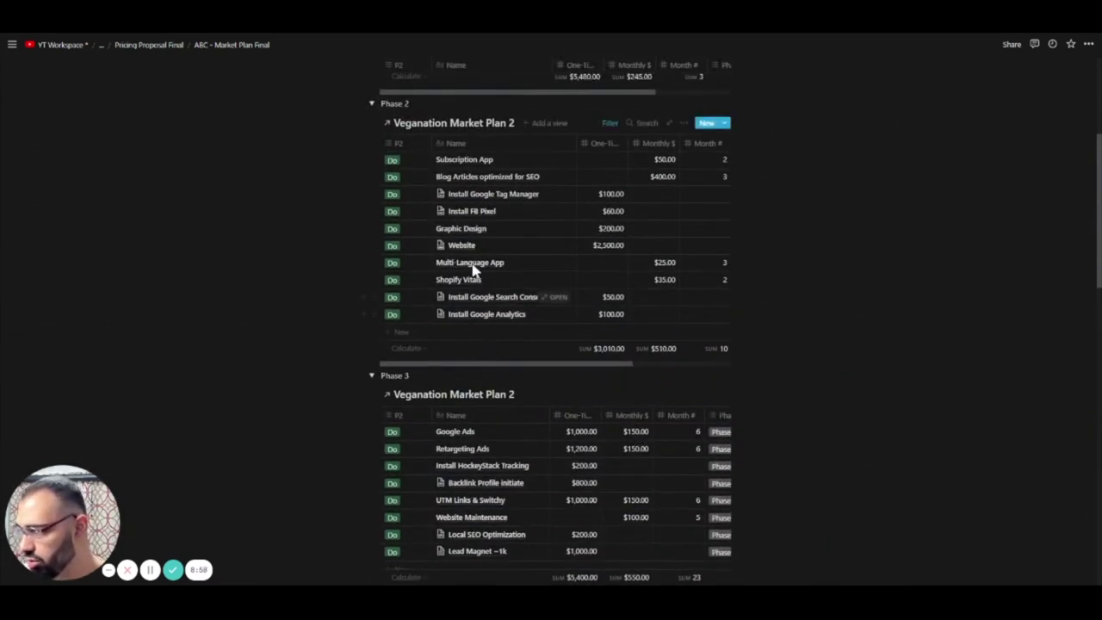
scroll(472, 269, up, 2)
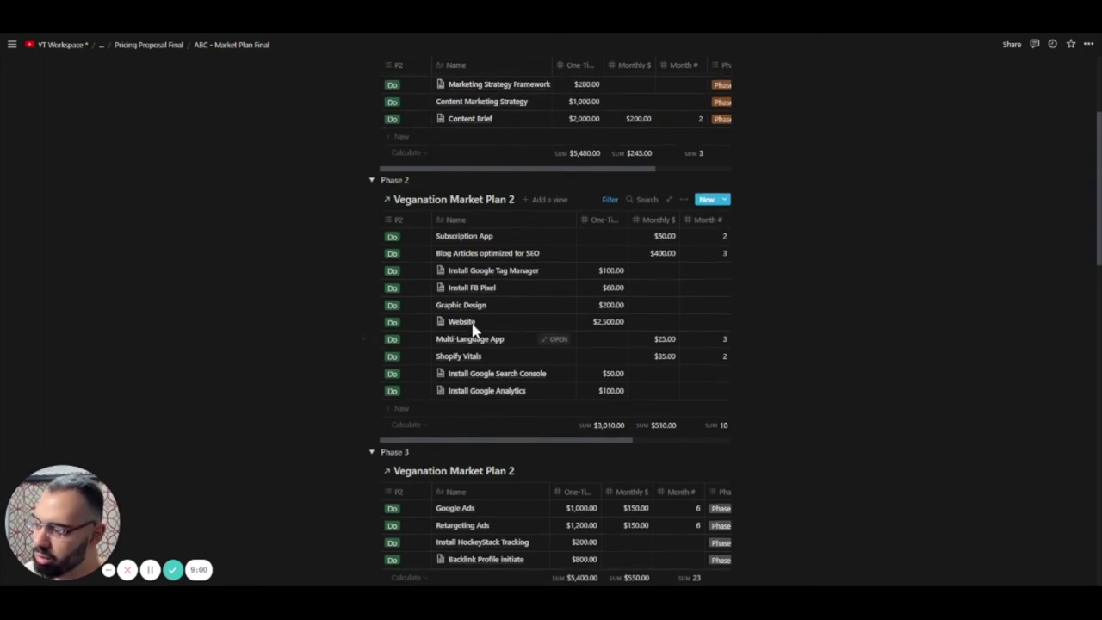
scroll(471, 329, up, 5)
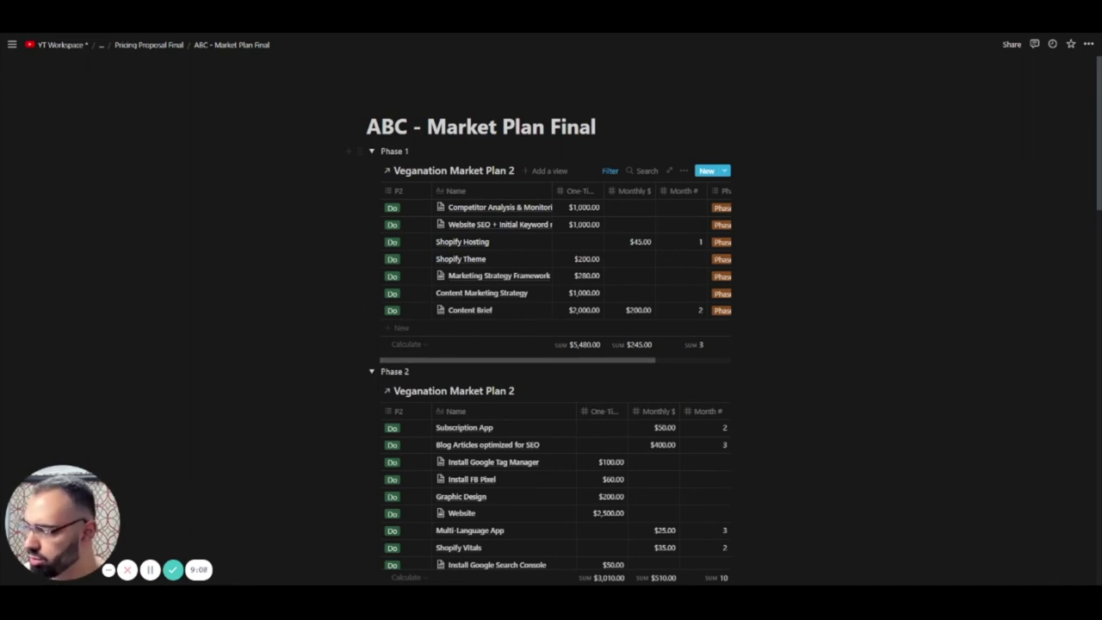
scroll(477, 349, down, 2)
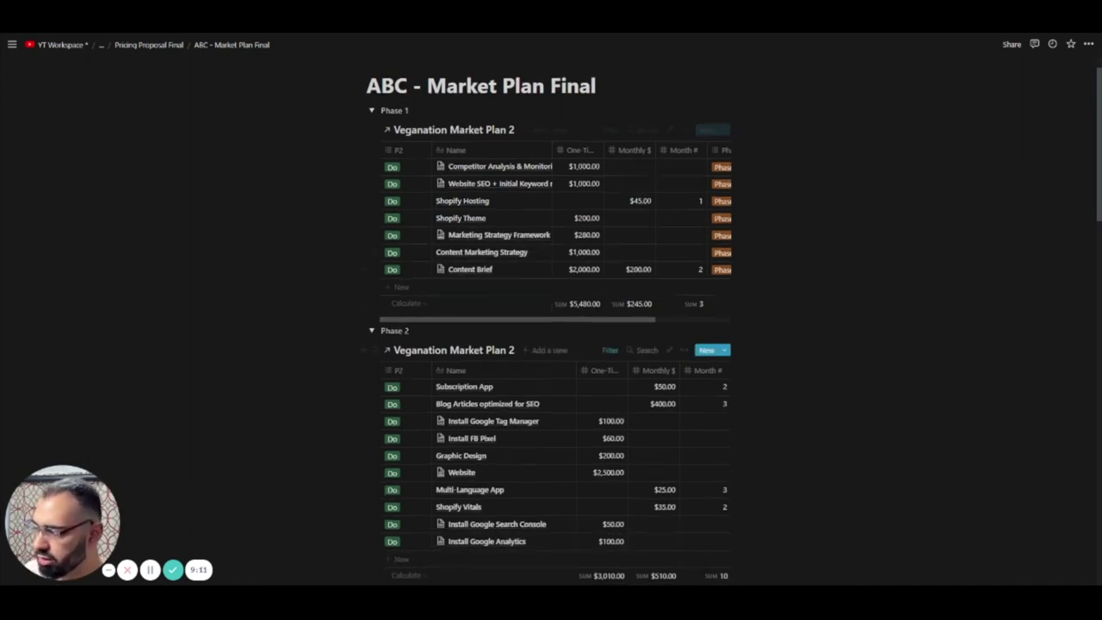